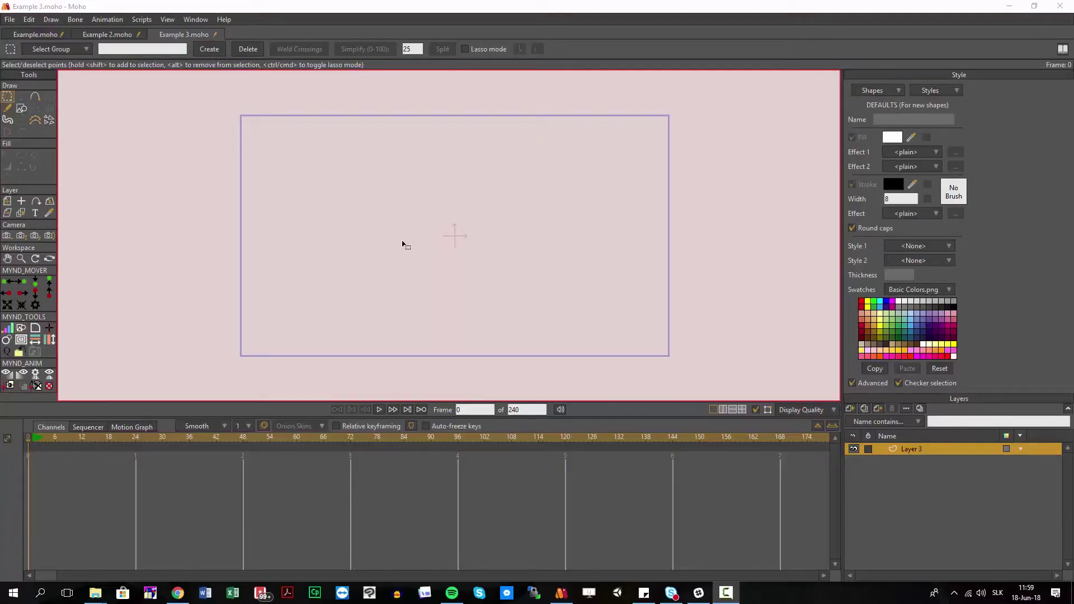
# Draw a square with the rectangle shape around the centre of the canvas on the vector layer
pyautogui.moveTo(337, 133); pyautogui.dragTo(342, 141)
pyautogui.click(21, 108)
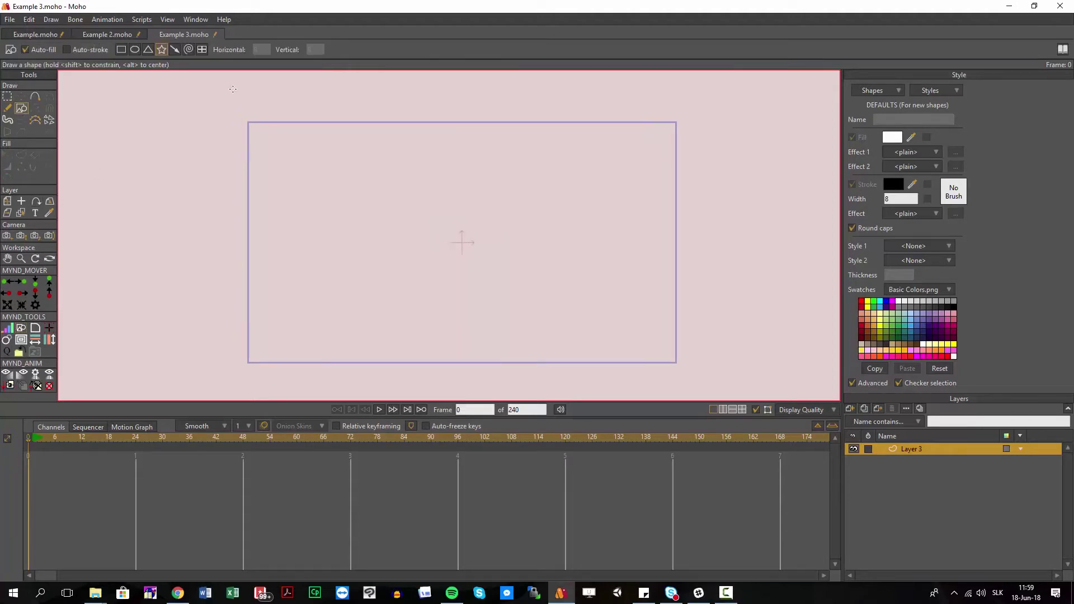
pyautogui.click(121, 49)
pyautogui.moveTo(429, 206); pyautogui.dragTo(498, 277)
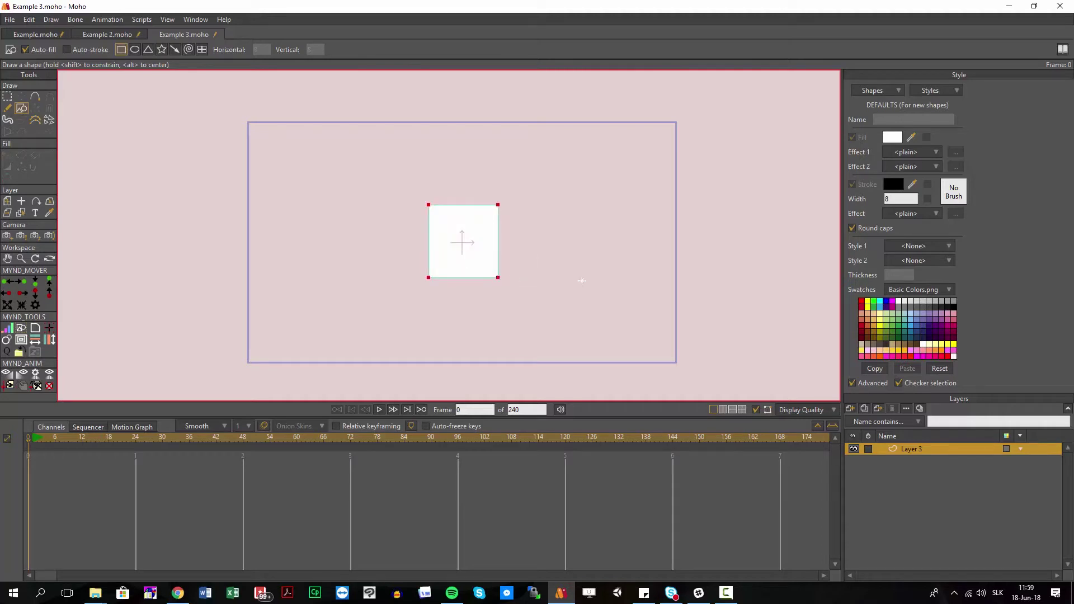
# Fill the square with medium green from the Basic Colors swatches
pyautogui.press('q')
pyautogui.click(490, 239)
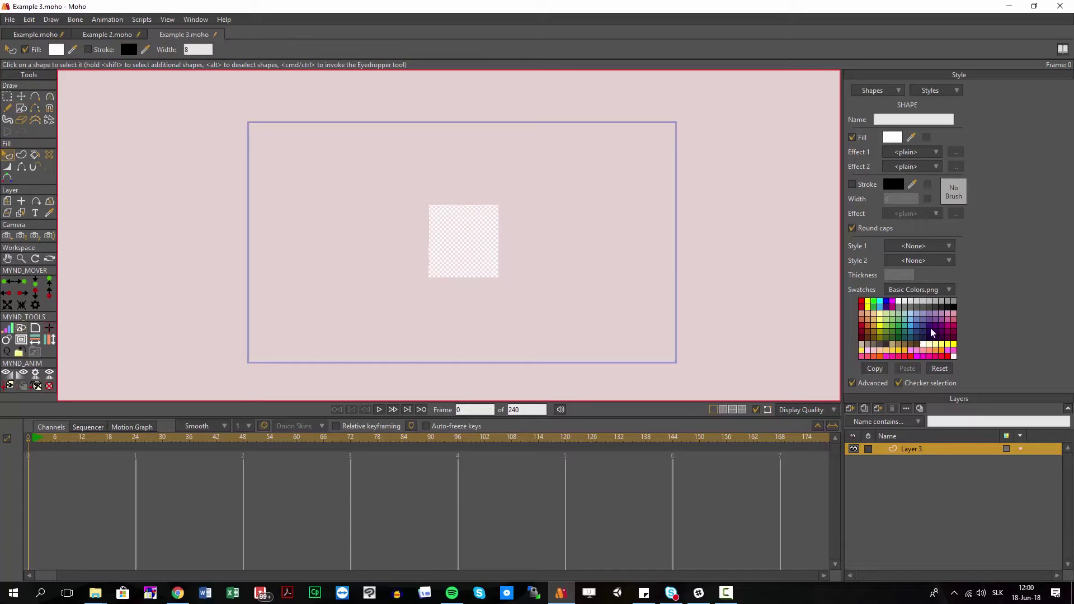
pyautogui.click(897, 347)
pyautogui.click(893, 316)
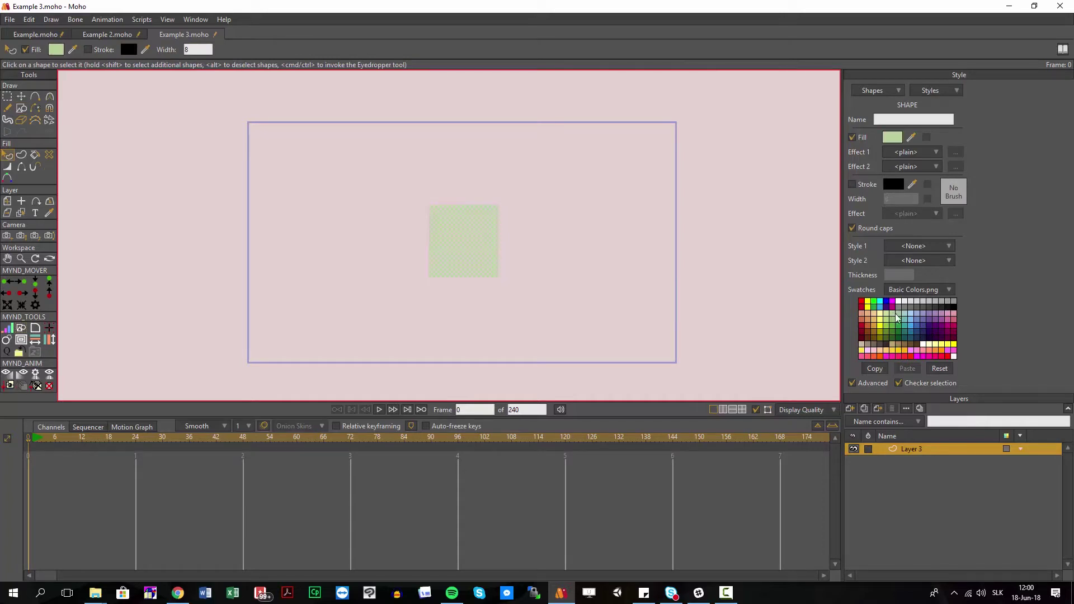
pyautogui.click(899, 323)
pyautogui.press('g')
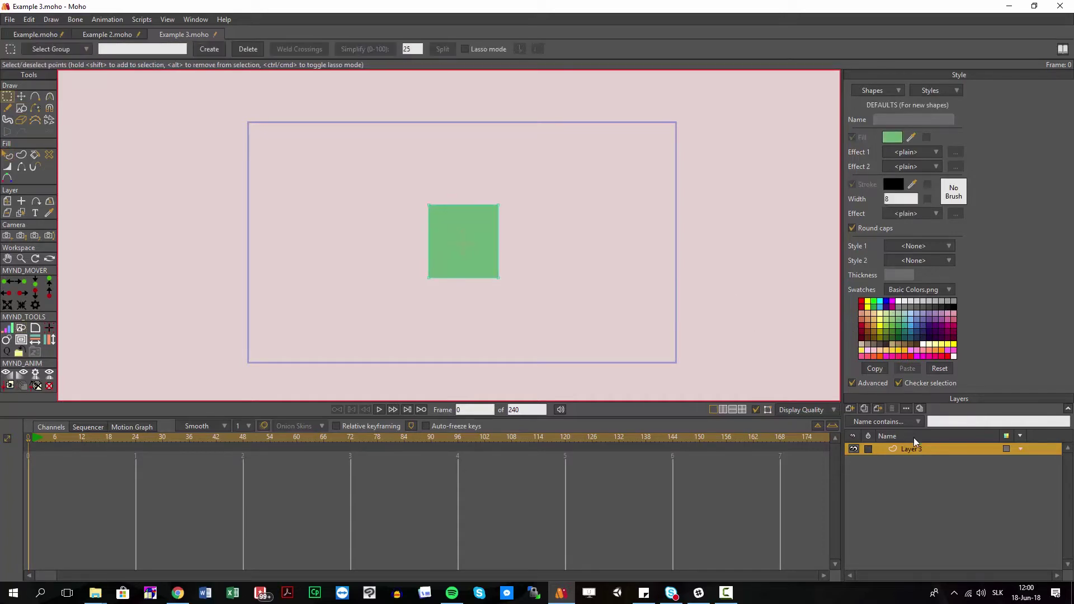
# Rename the square's layer as a
pyautogui.doubleClick(911, 449)
pyautogui.write('a')
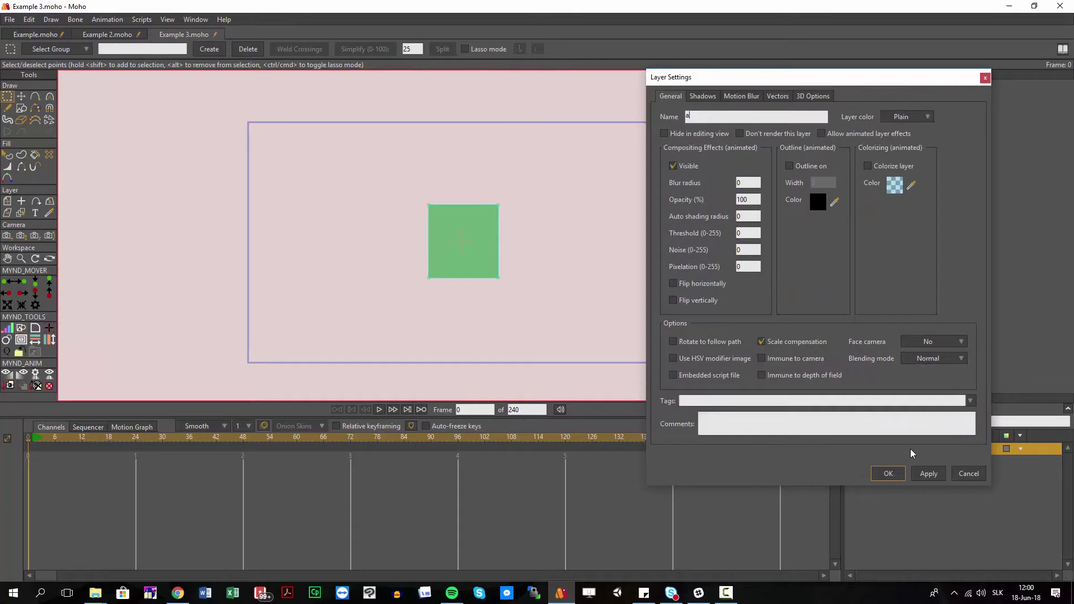
pyautogui.press('Return')
# Duplicate layer a and name the copy b
pyautogui.click(869, 409)
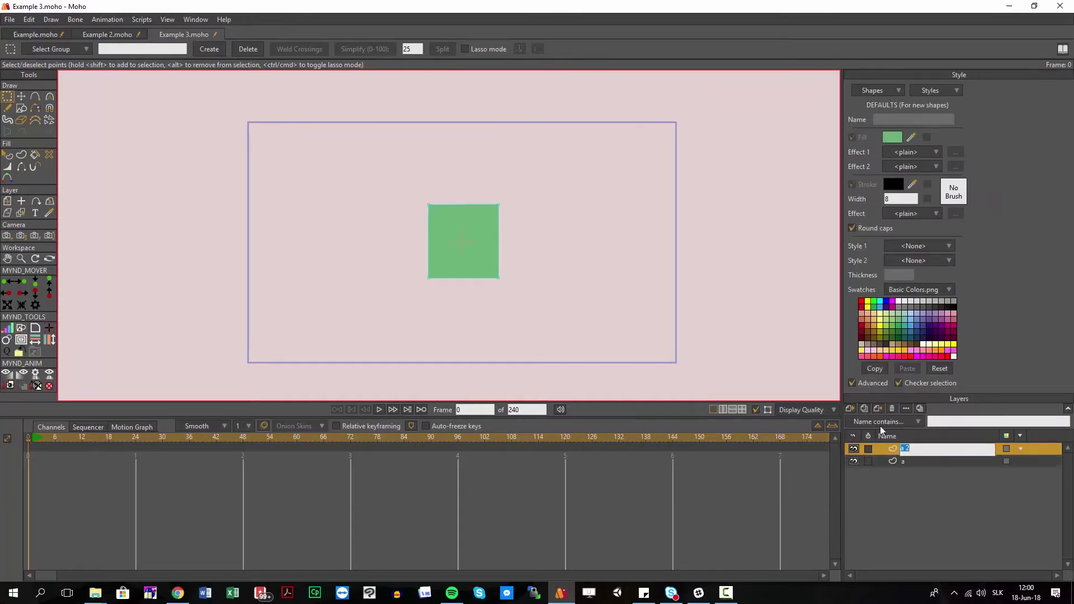
pyautogui.doubleClick(901, 448)
pyautogui.write('b')
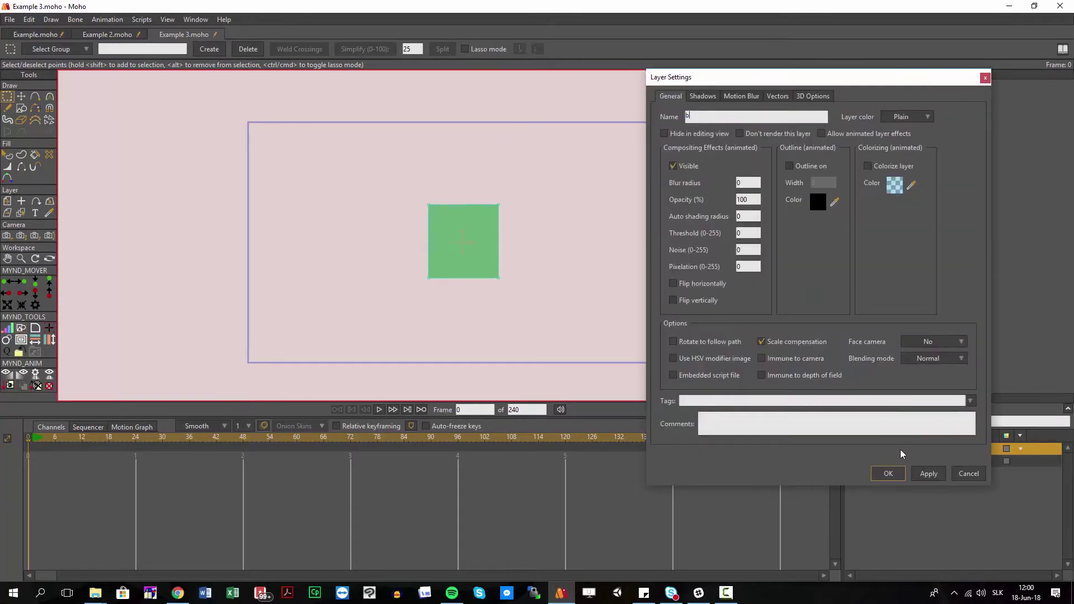
pyautogui.press('Return')
# Shift layer b horizontally to X 0.8048 beside the original square and rotate it to -45 degrees
pyautogui.press('0')
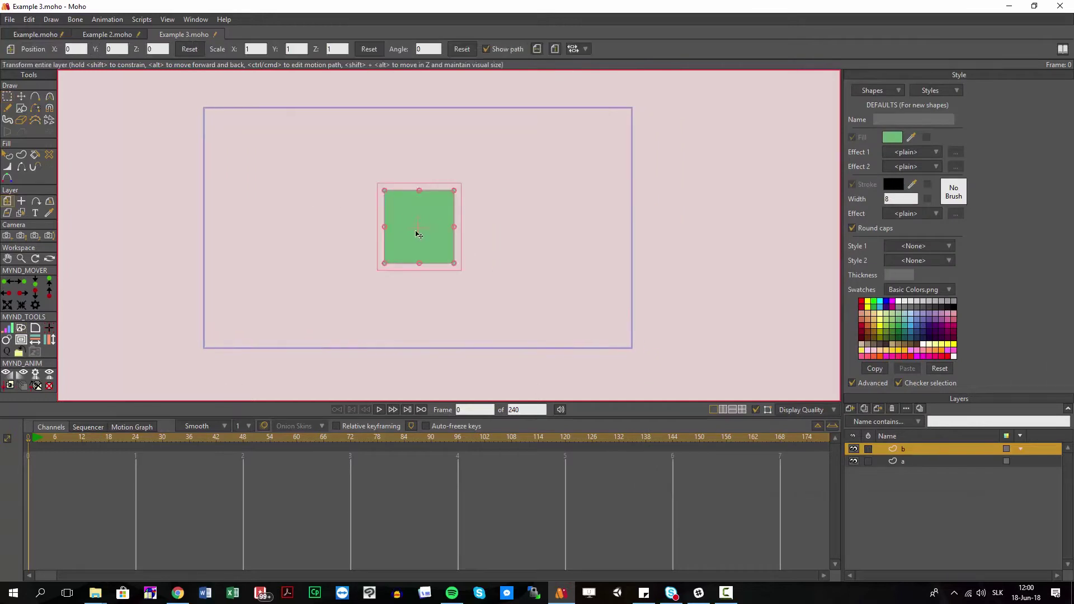
pyautogui.moveTo(446, 230); pyautogui.dragTo(541, 258)
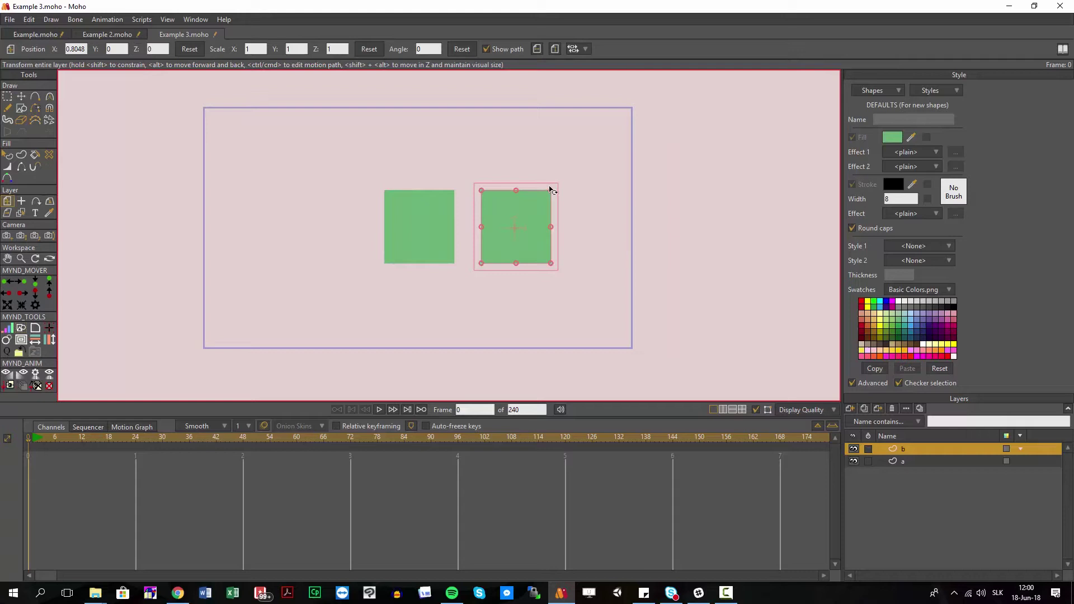
pyautogui.moveTo(551, 190); pyautogui.dragTo(566, 220)
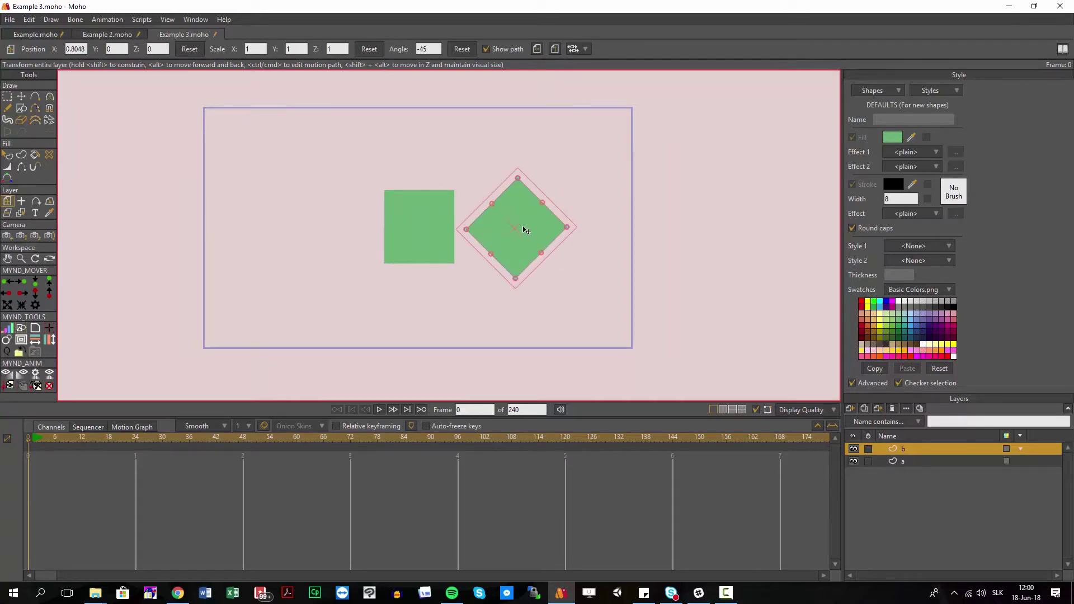
# Repeat the offset and rotation between layers a and b with the MYND duplication script to add five more squares
pyautogui.click(894, 463)
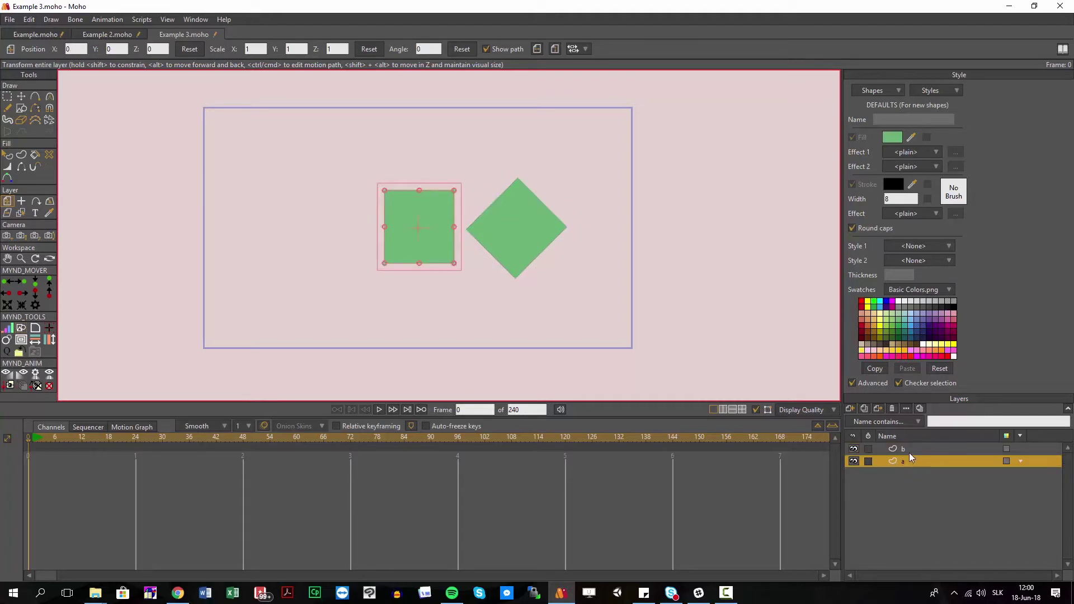
pyautogui.keyDown('ctrl'); pyautogui.click(906, 449); pyautogui.keyUp('ctrl')
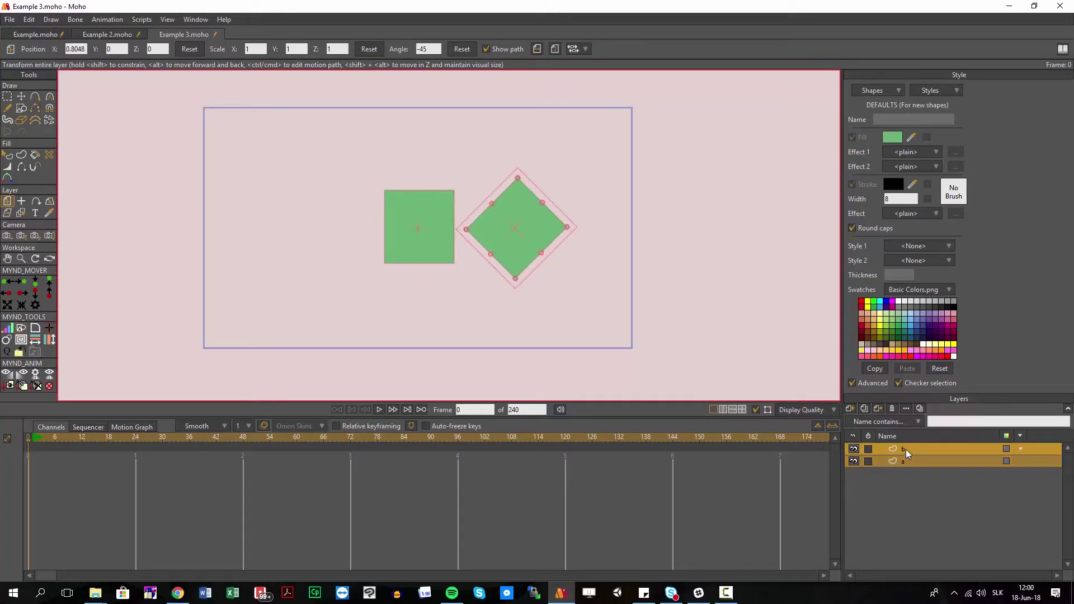
pyautogui.moveTo(486, 268); pyautogui.dragTo(419, 256)
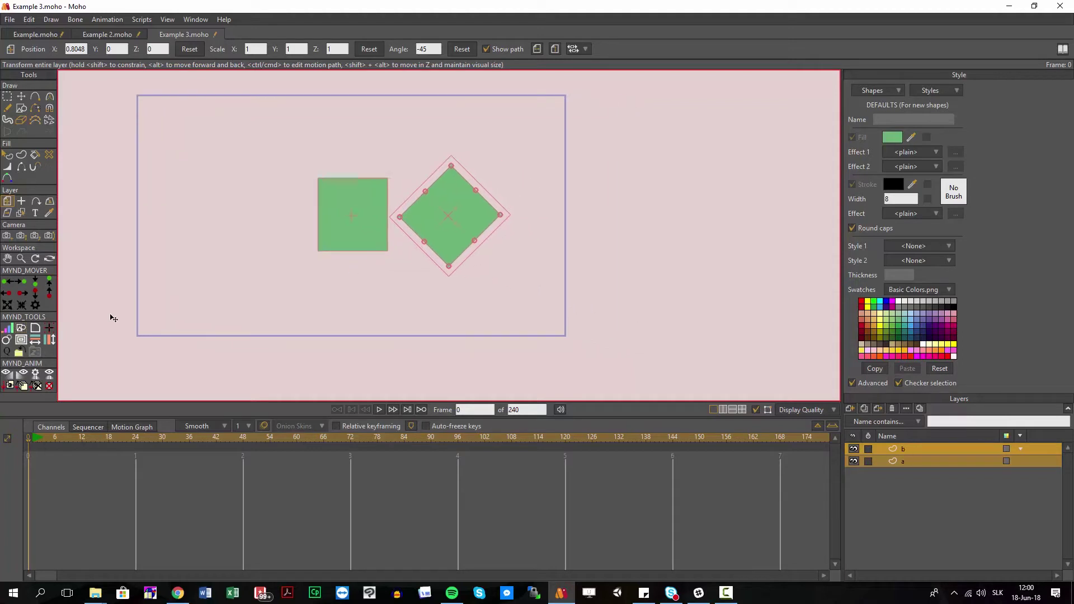
pyautogui.click(8, 343)
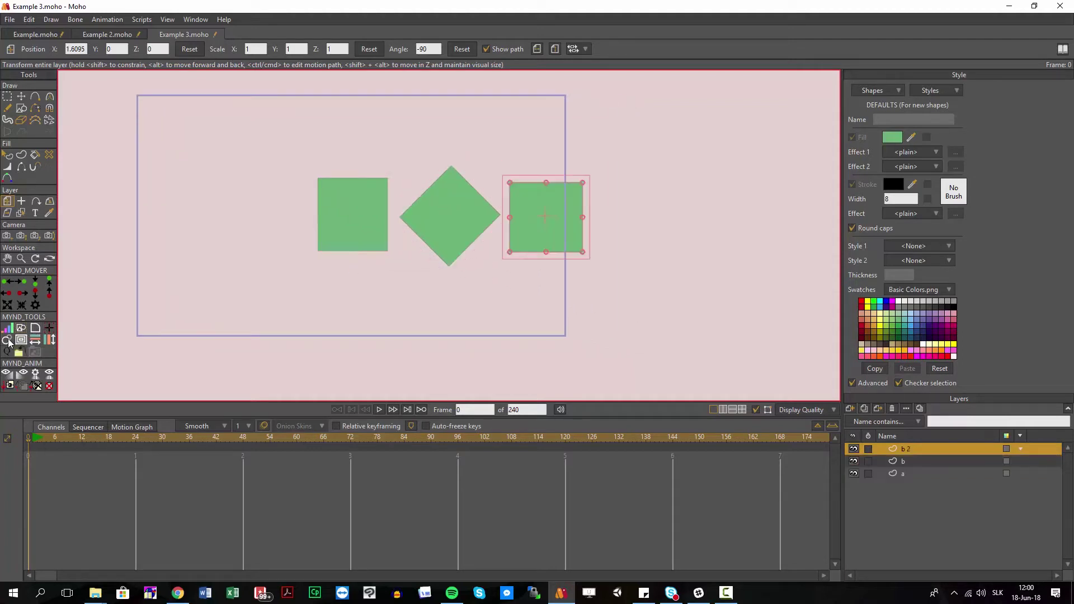
pyautogui.click(8, 342)
pyautogui.click(8, 342)
pyautogui.click(9, 342)
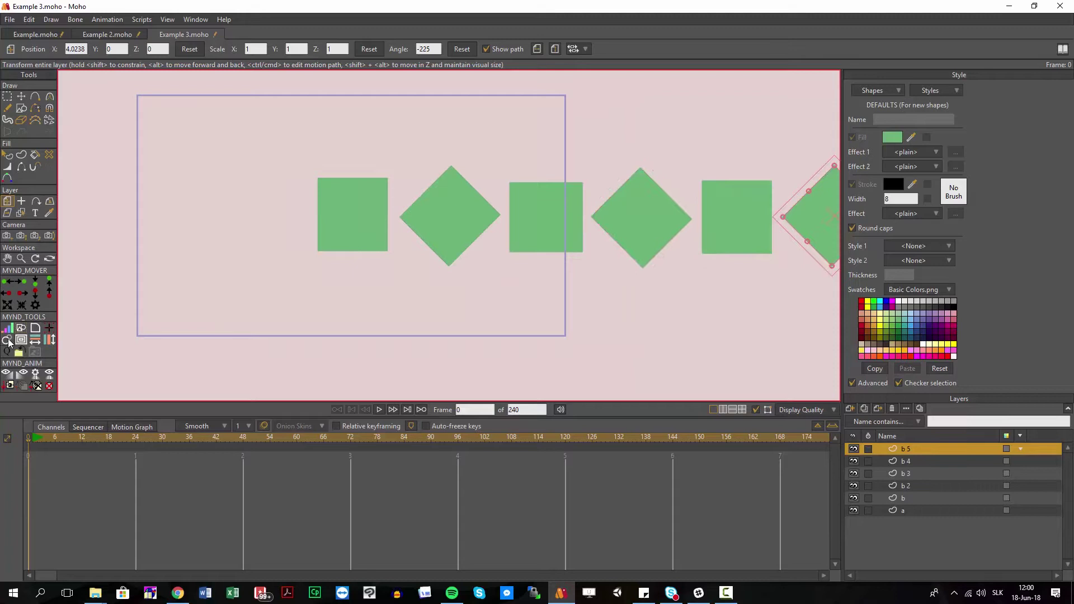
pyautogui.moveTo(554, 242); pyautogui.dragTo(425, 244)
pyautogui.scroll(-4, 377, 247)
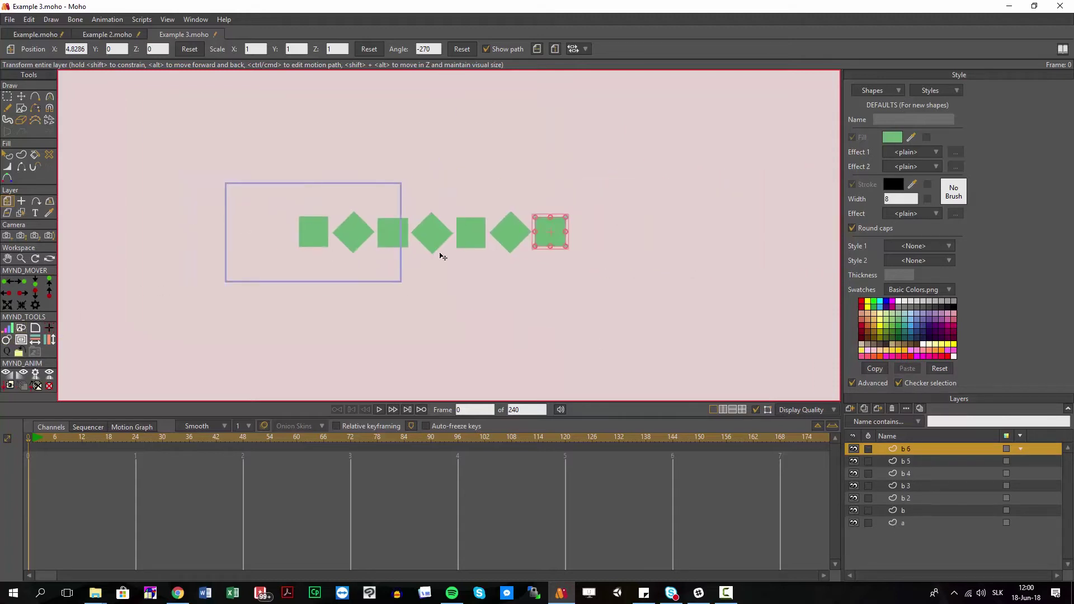
pyautogui.scroll(1, 470, 270)
pyautogui.scroll(2, 343, 254)
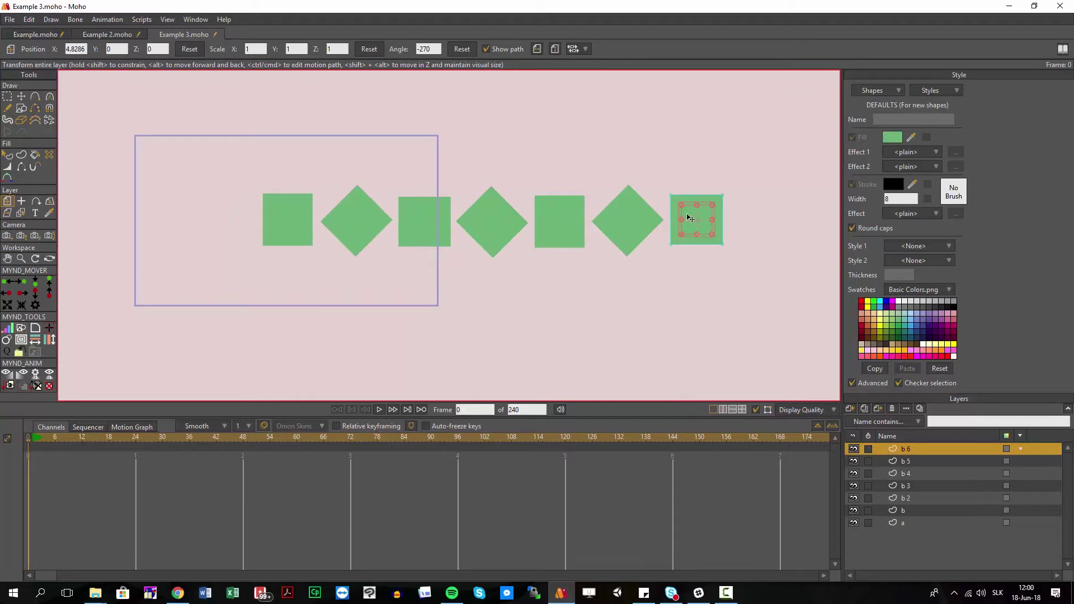
# Delete the repeated copies b 2 through b 6 and layer b, keeping only layer a
pyautogui.click(907, 498)
pyautogui.keyDown('shift'); pyautogui.click(915, 449); pyautogui.keyUp('shift')
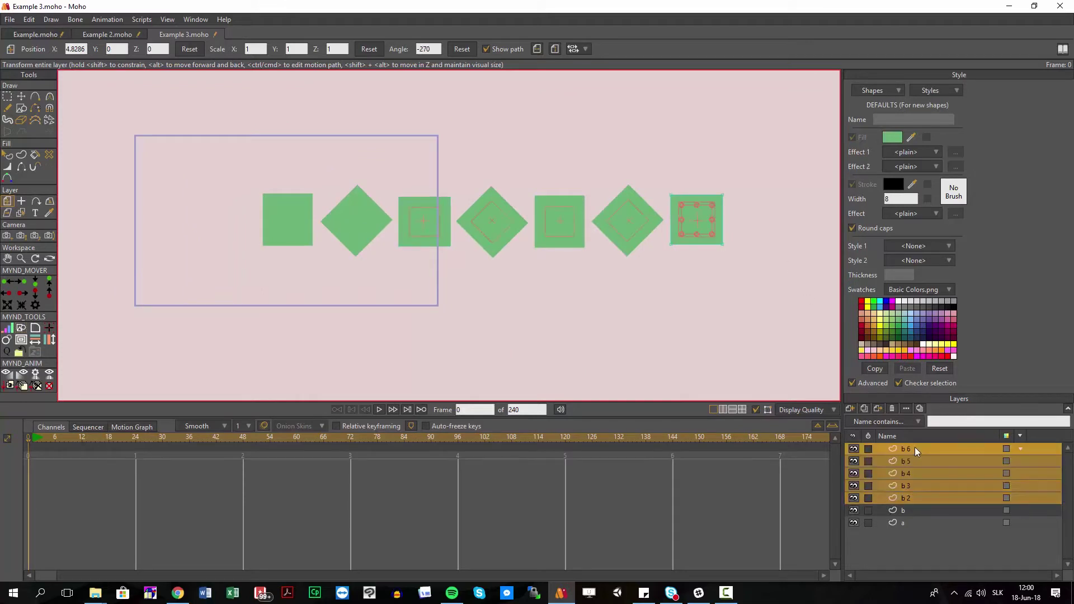
pyautogui.click(893, 408)
pyautogui.scroll(3, 365, 274)
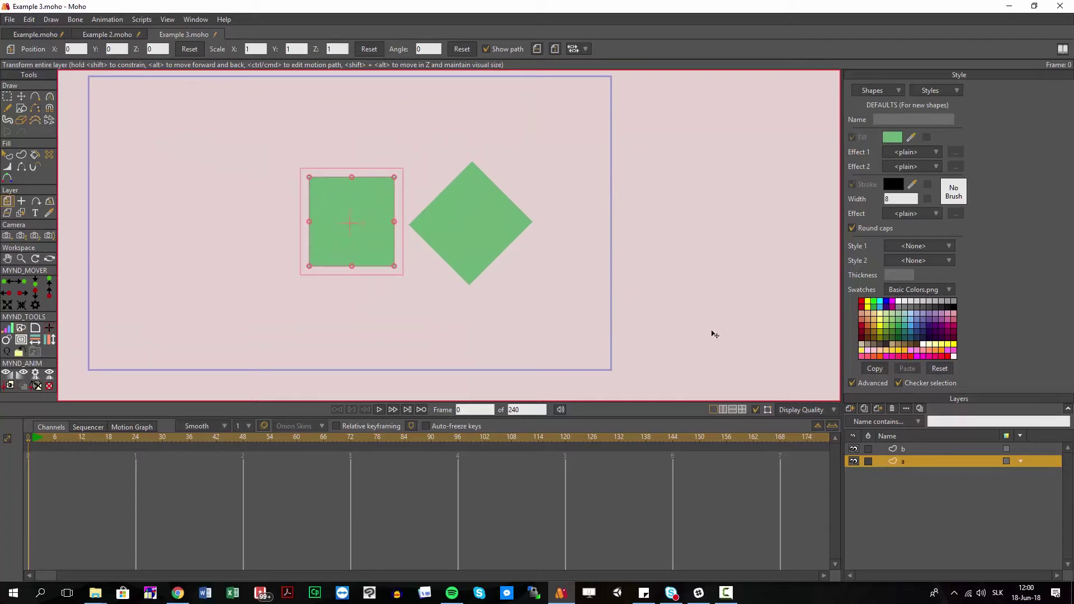
pyautogui.moveTo(453, 177); pyautogui.dragTo(521, 222)
pyautogui.moveTo(562, 267); pyautogui.dragTo(504, 230)
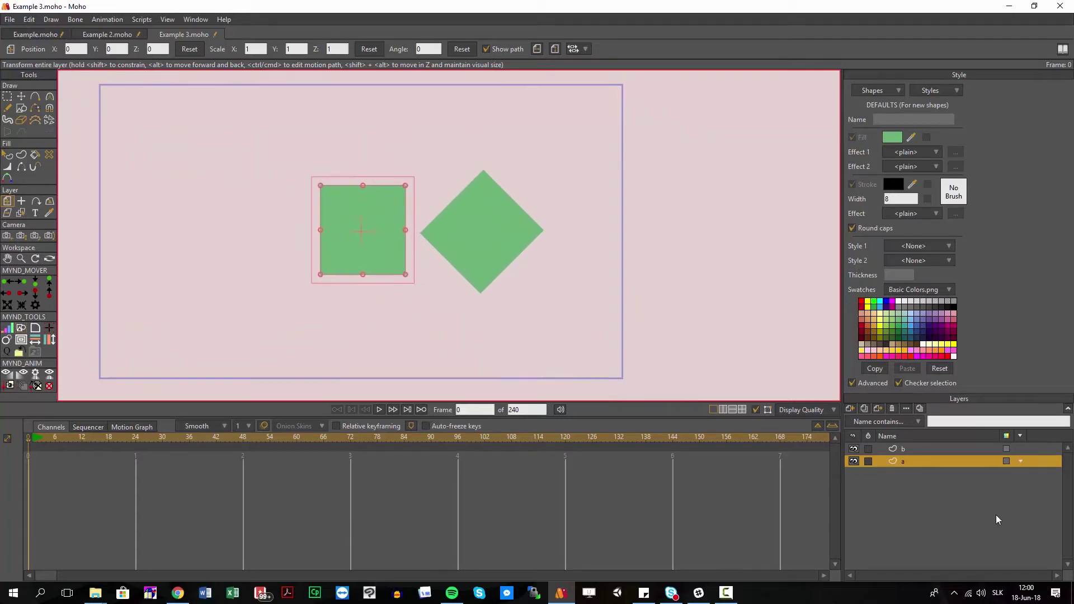
pyautogui.click(904, 449)
pyautogui.click(893, 409)
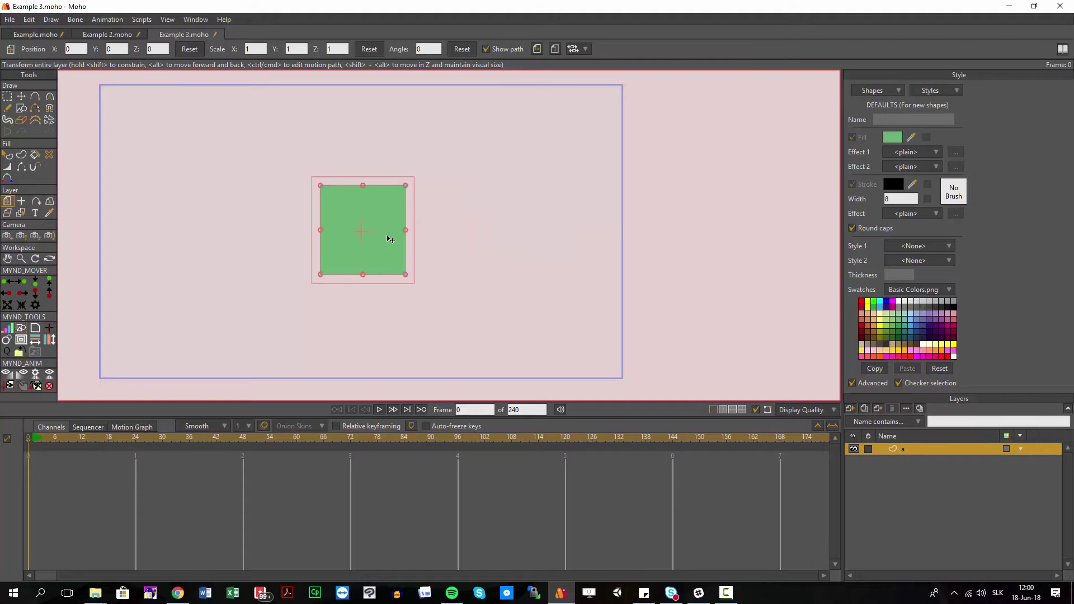
# Scale all points of the square horizontally so it becomes a thin vertical bar
pyautogui.press('t')
pyautogui.hotkey('ctrl', 'a')
pyautogui.moveTo(404, 232); pyautogui.dragTo(368, 230)
pyautogui.keyDown('ctrl'); pyautogui.moveTo(338, 170); pyautogui.dragTo(428, 213); pyautogui.keyUp('ctrl')
pyautogui.moveTo(431, 189); pyautogui.dragTo(432, 134)
pyautogui.click(29, 19)
pyautogui.click(37, 30)
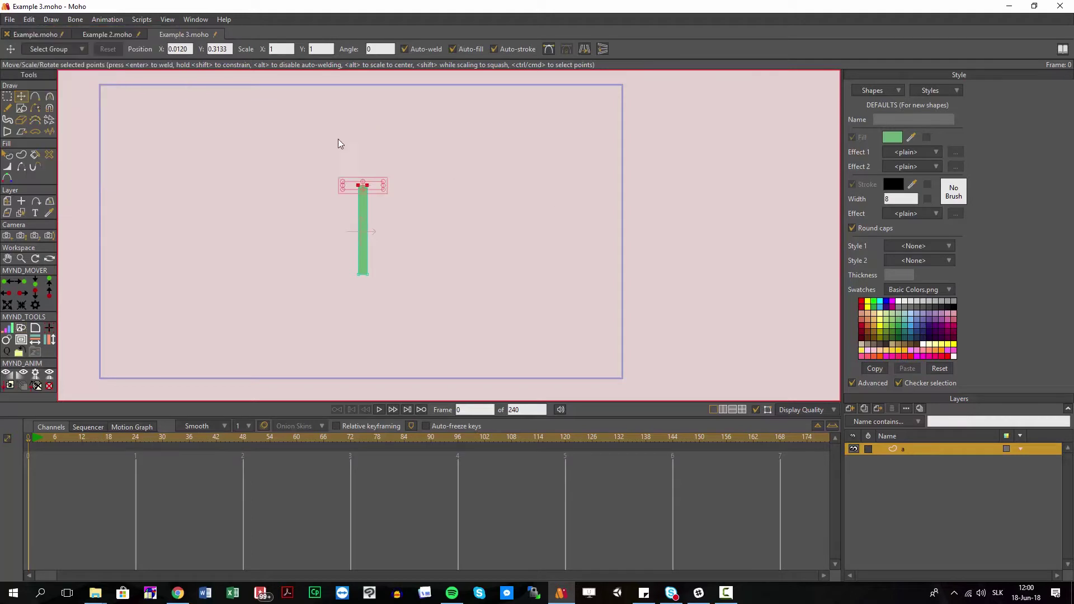
# Stretch the whole bar vertically to nearly the frame height and fill it with black
pyautogui.moveTo(300, 127); pyautogui.dragTo(463, 355)
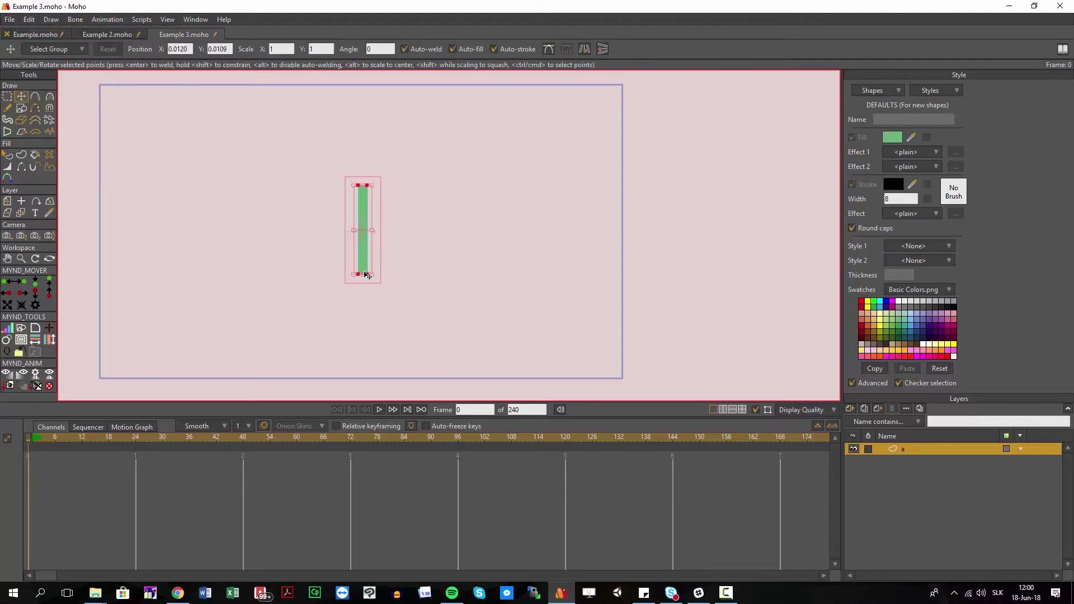
pyautogui.moveTo(367, 275); pyautogui.dragTo(384, 343)
pyautogui.press('q')
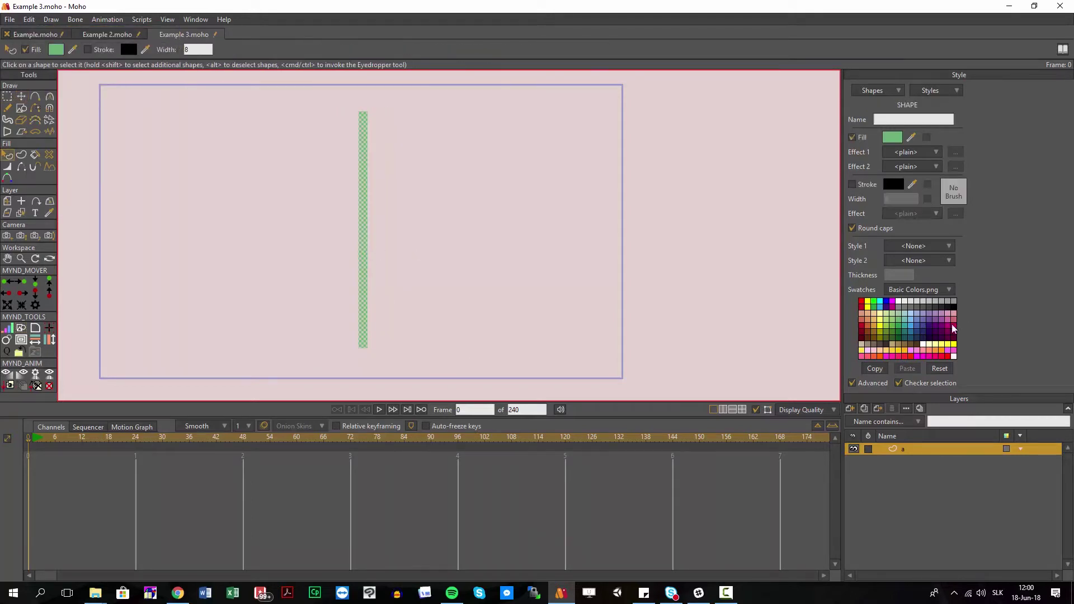
pyautogui.click(950, 307)
pyautogui.press('g')
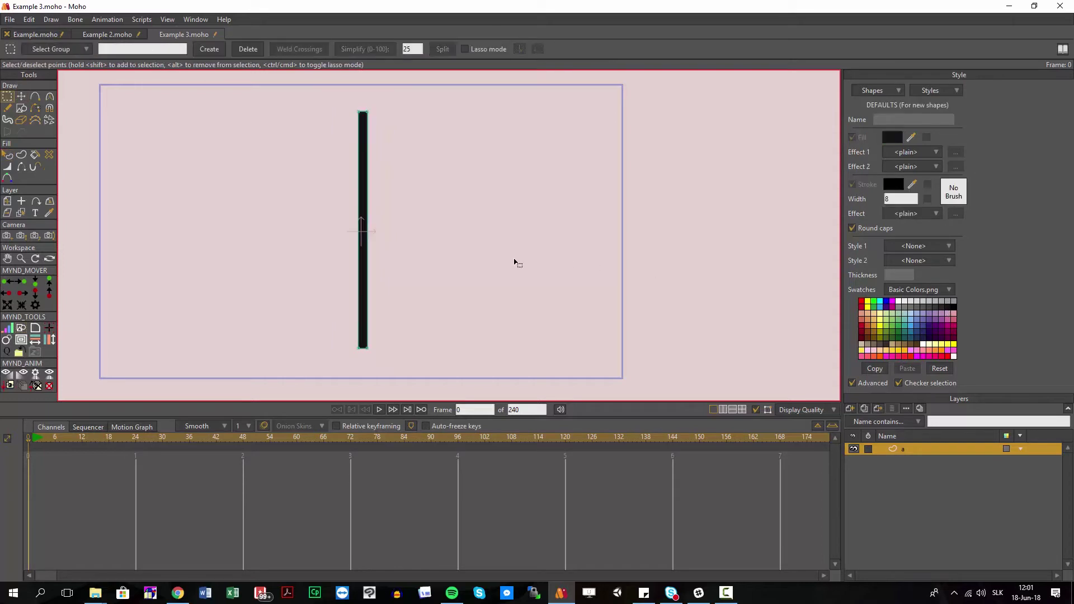
# Set the bar layer's origin to Center Center
pyautogui.click(49, 328)
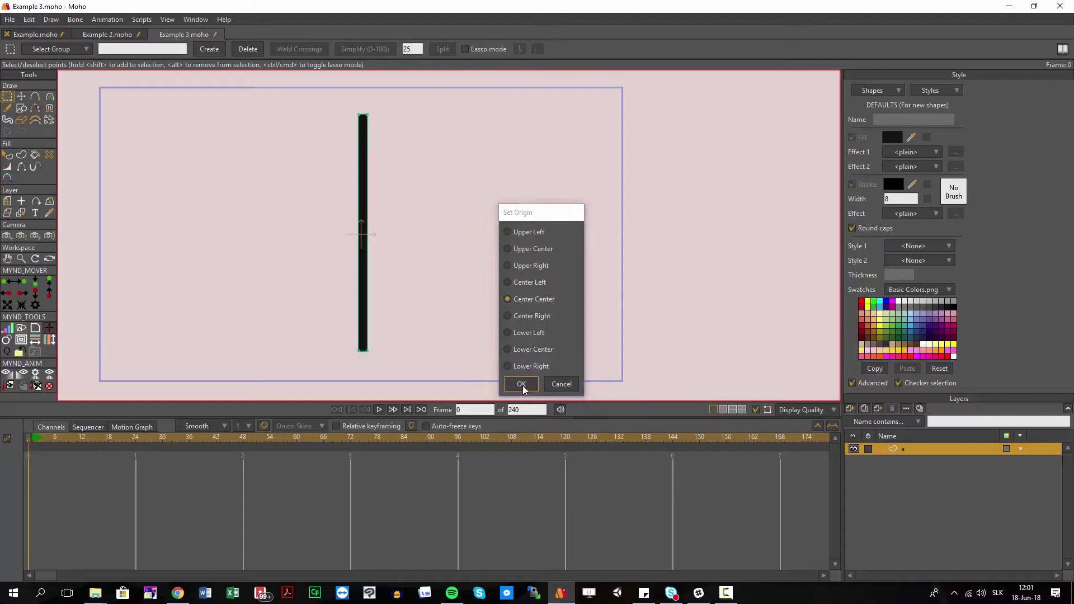
pyautogui.click(521, 384)
# Duplicate the bar's layer and rotate the copy to an angle of 36 degrees
pyautogui.press('t')
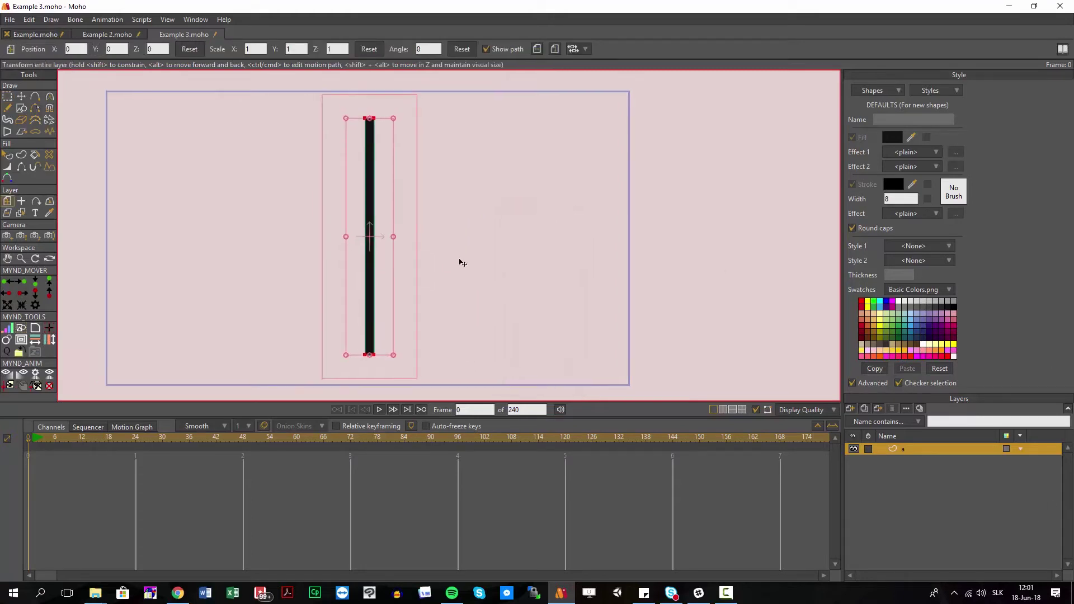
pyautogui.moveTo(361, 265); pyautogui.dragTo(367, 247)
pyautogui.click(863, 409)
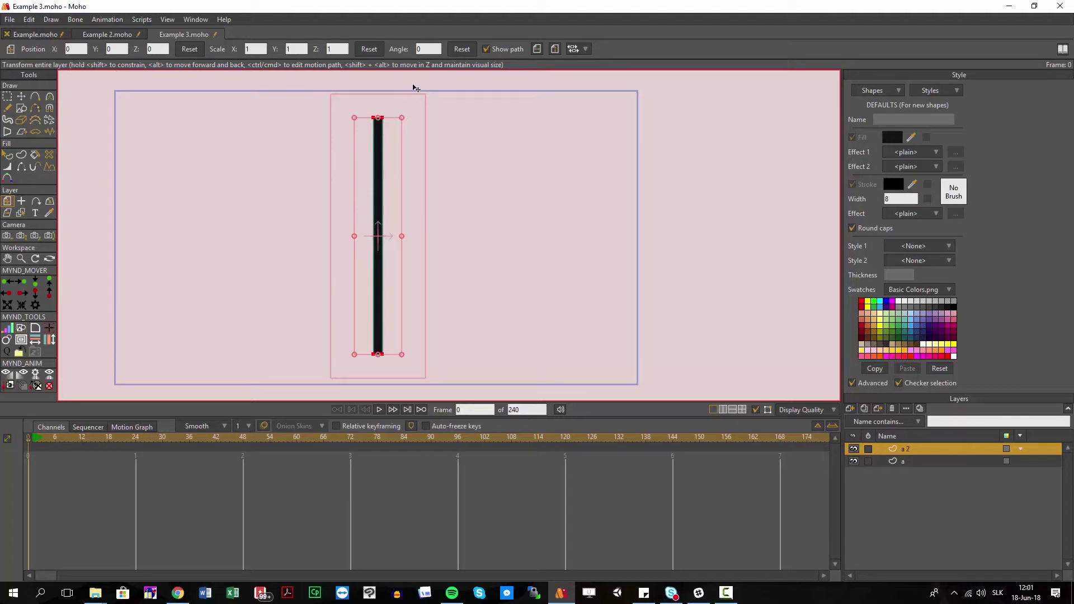
pyautogui.click(428, 48)
pyautogui.press('Return')
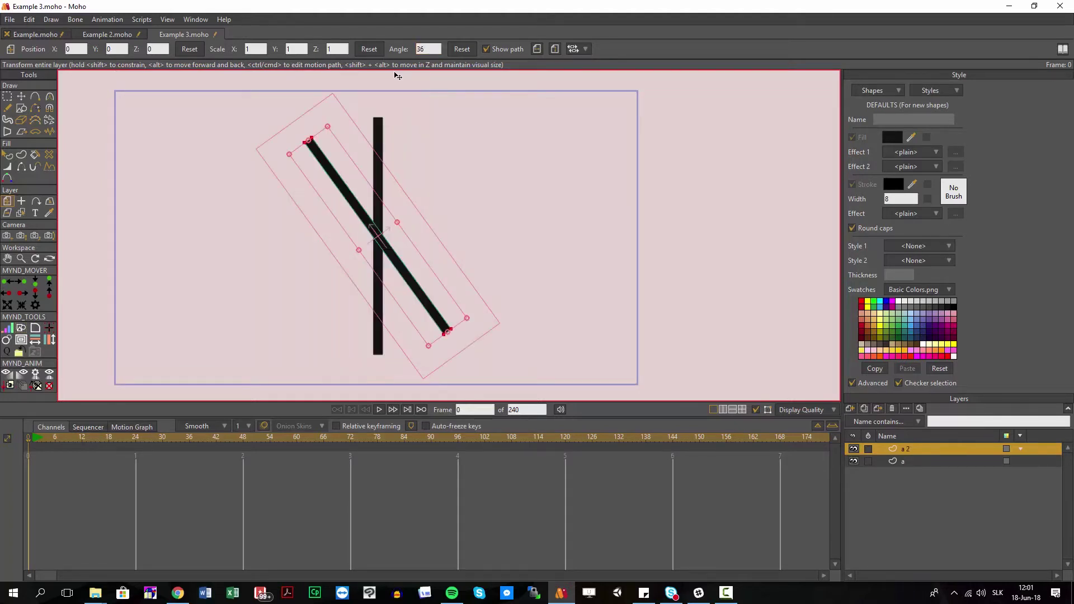
# Repeat the 36-degree rotation from layers a and a 2 with the MYND duplication script, adding three more bars around the centre
pyautogui.click(914, 463)
pyautogui.keyDown('shift'); pyautogui.click(910, 450); pyautogui.keyUp('shift')
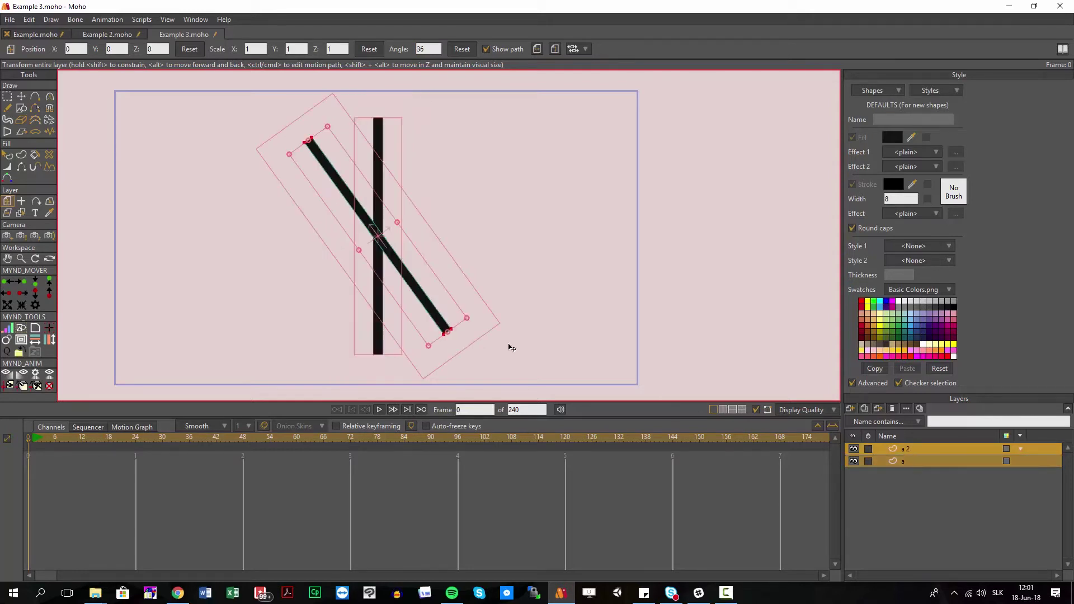
pyautogui.click(11, 339)
pyautogui.click(11, 339)
pyautogui.click(11, 338)
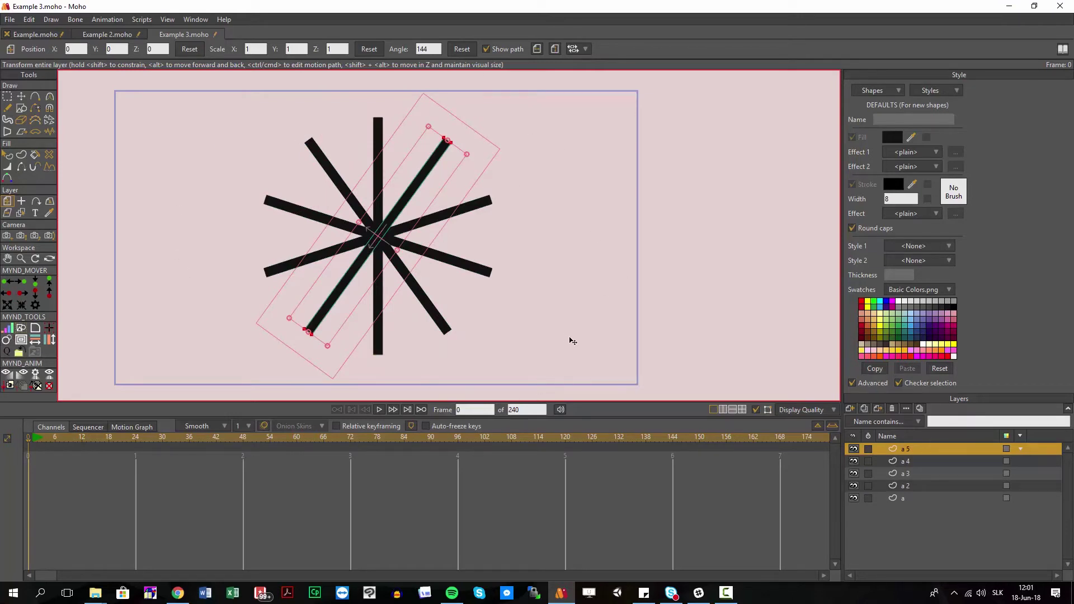
# Delete the rotated bar layers a 2 through a 5, keeping only layer a
pyautogui.click(906, 485)
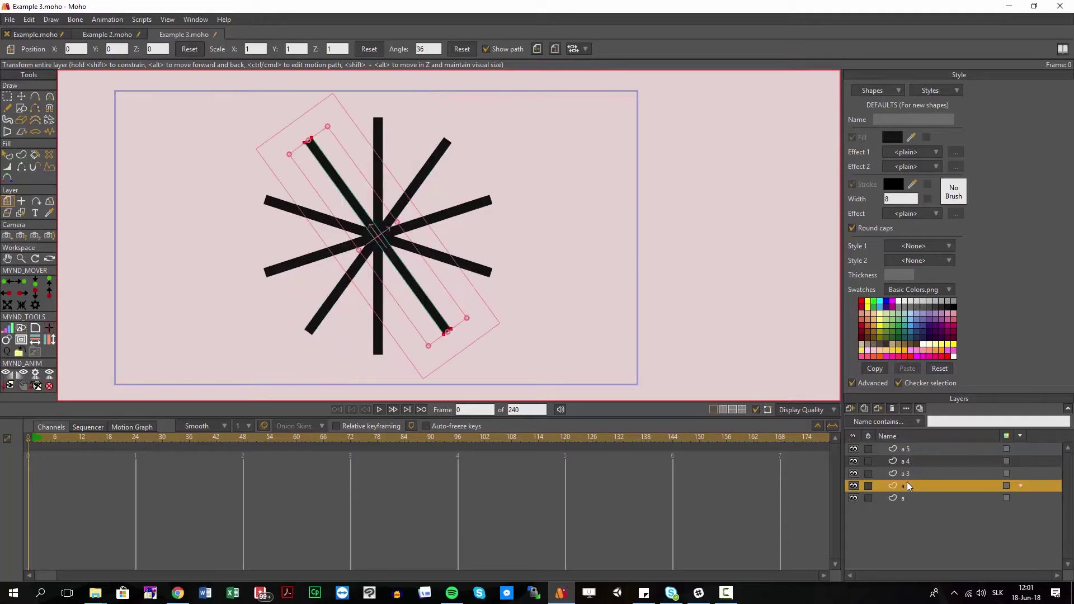
pyautogui.keyDown('shift'); pyautogui.click(901, 448); pyautogui.keyUp('shift')
pyautogui.click(892, 409)
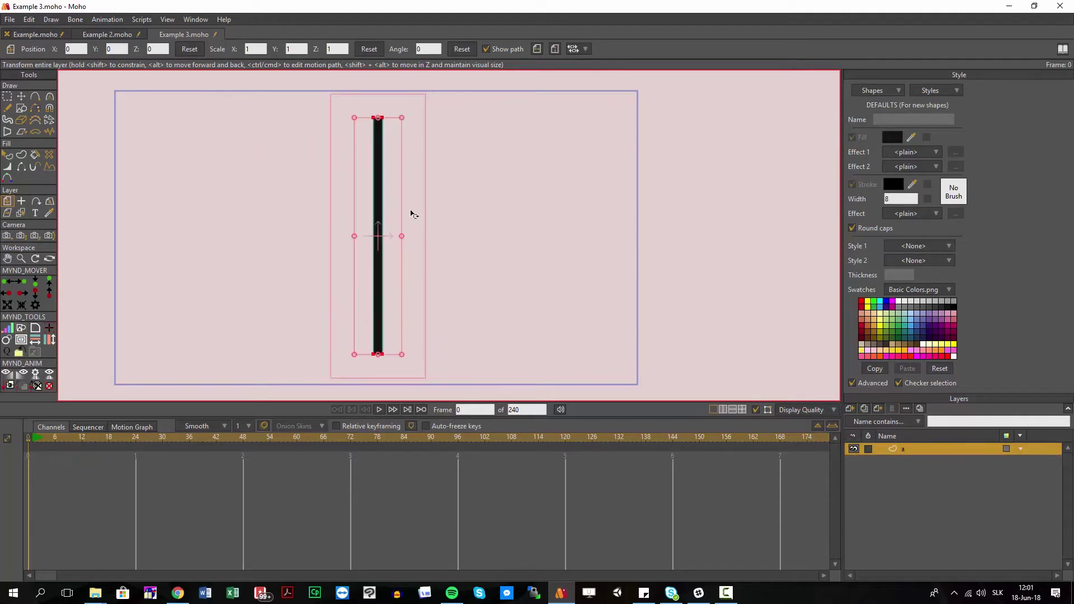
# Select all the points of the tall bar and shrink its height to turn it into a small square
pyautogui.moveTo(412, 213); pyautogui.dragTo(401, 204)
pyautogui.press('g')
pyautogui.moveTo(319, 98); pyautogui.dragTo(448, 392)
pyautogui.press('t')
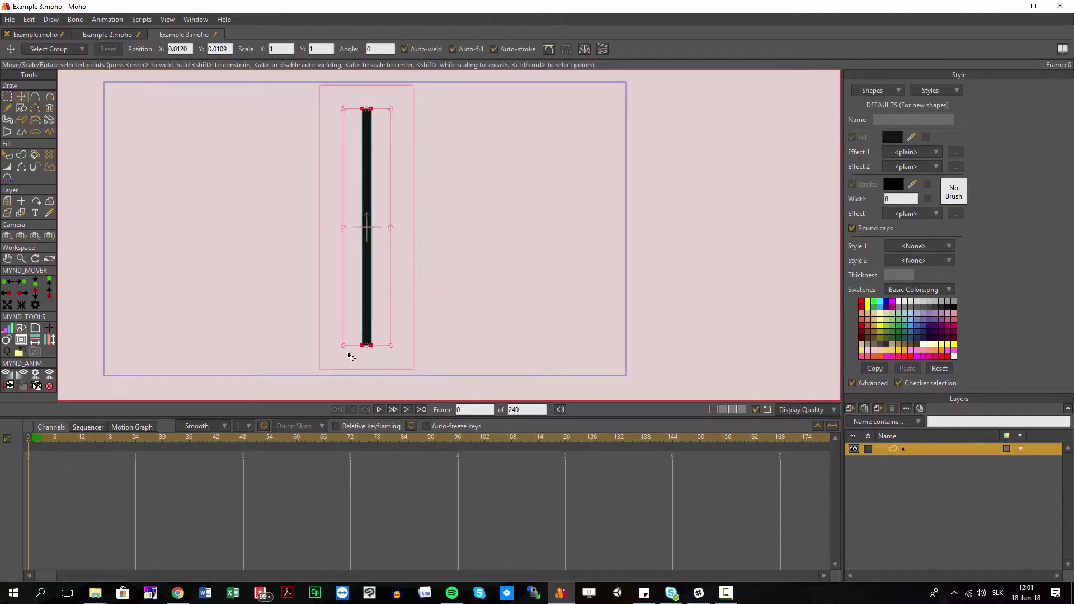
pyautogui.moveTo(368, 347); pyautogui.dragTo(381, 228)
pyautogui.scroll(1, 377, 239)
pyautogui.scroll(-2, 418, 235)
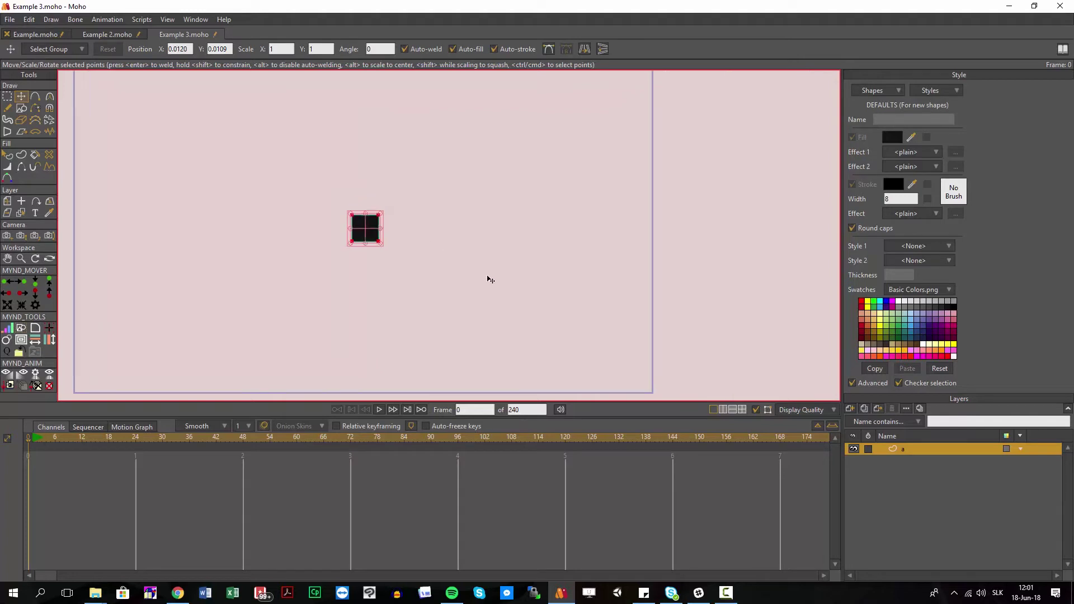
# Duplicate the square's layer and move the copy sideways to X position 0.2270
pyautogui.click(864, 409)
pyautogui.press('0')
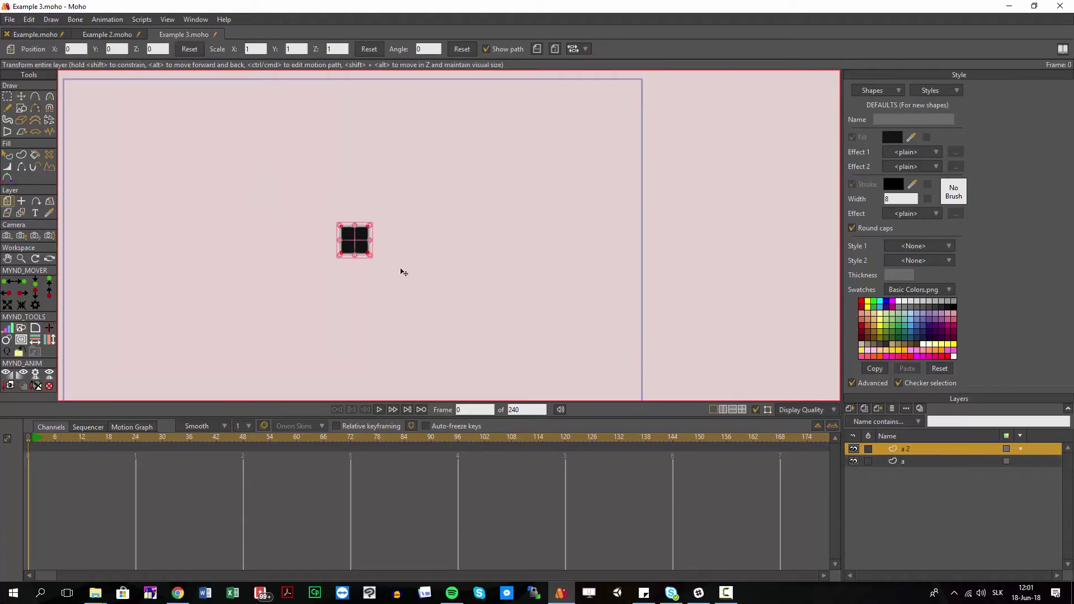
pyautogui.moveTo(402, 272); pyautogui.dragTo(439, 285)
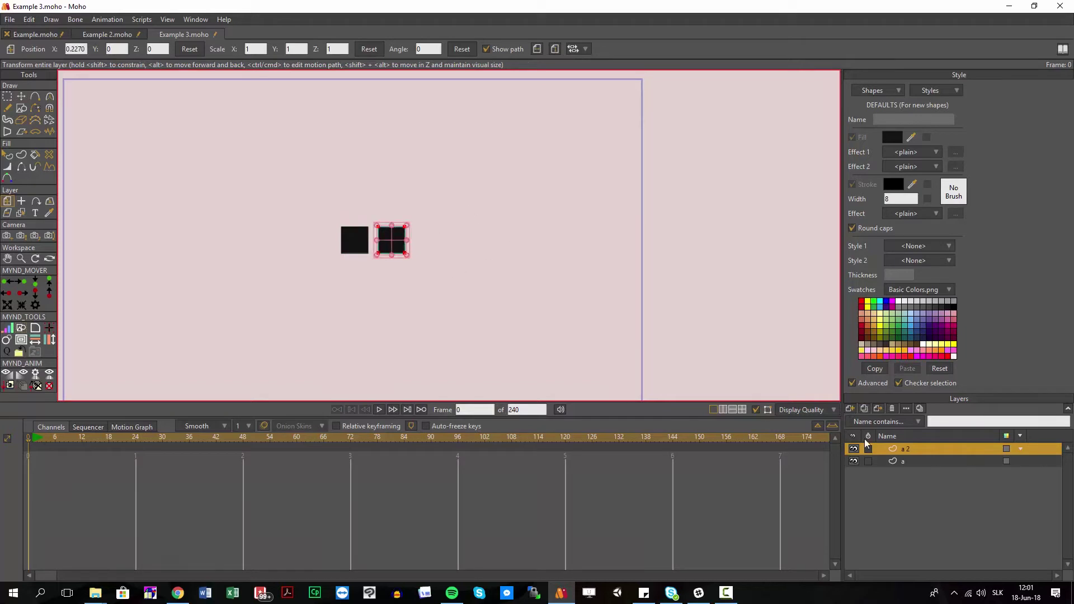
# Set the opacity of layer a 2 to 90% in its layer settings
pyautogui.doubleClick(915, 448)
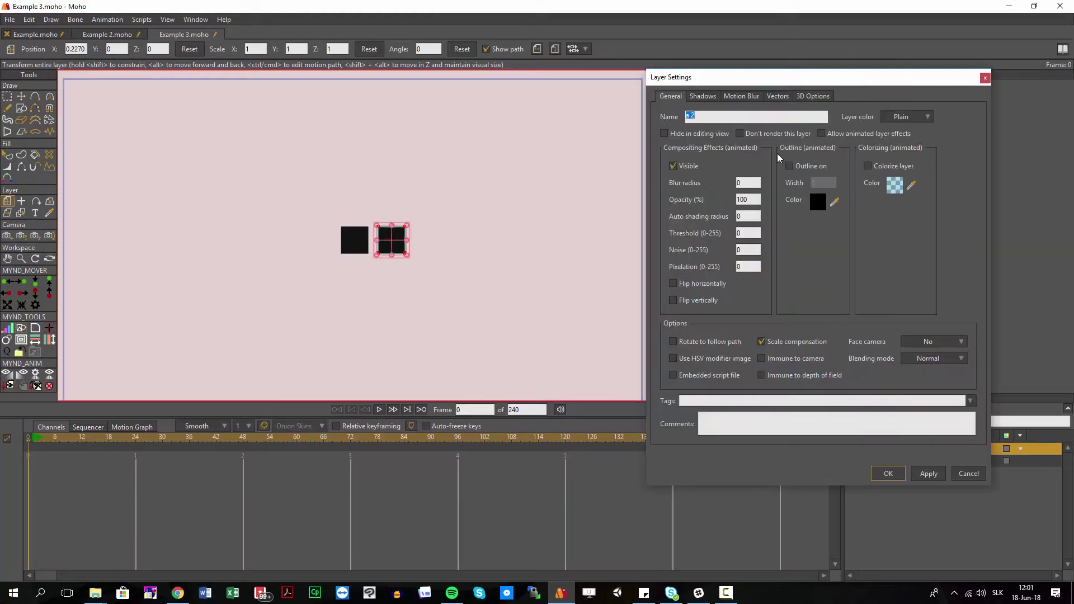
pyautogui.click(752, 200)
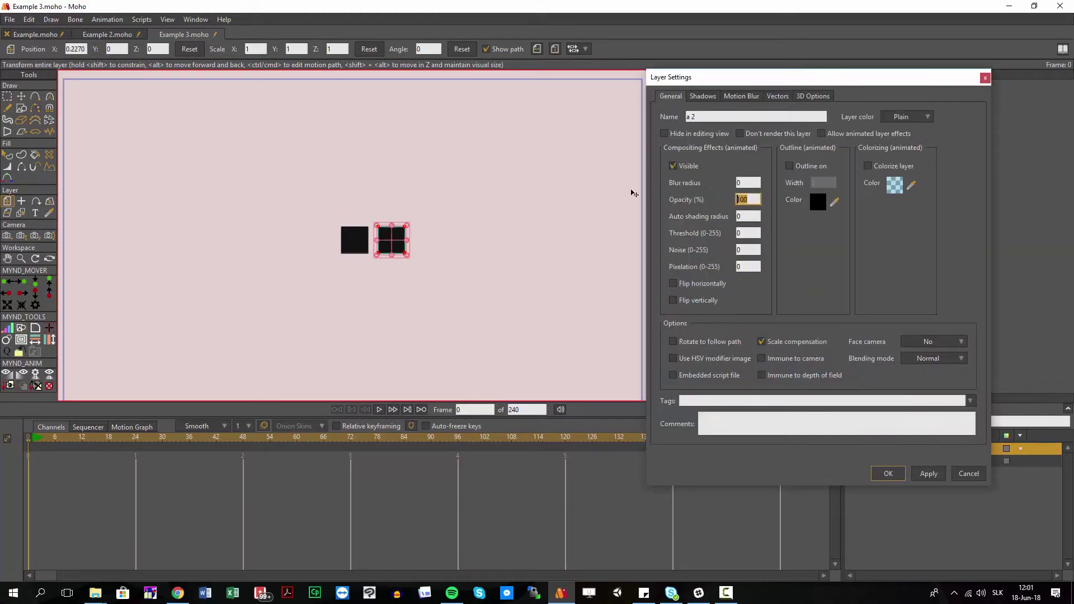
pyautogui.write('90')
pyautogui.click(889, 474)
# Repeat the position and opacity offset from layers a and a 2 with the MYND duplication script, adding twelve more squares to the row
pyautogui.click(911, 461)
pyautogui.keyDown('ctrl'); pyautogui.click(915, 450); pyautogui.keyUp('ctrl')
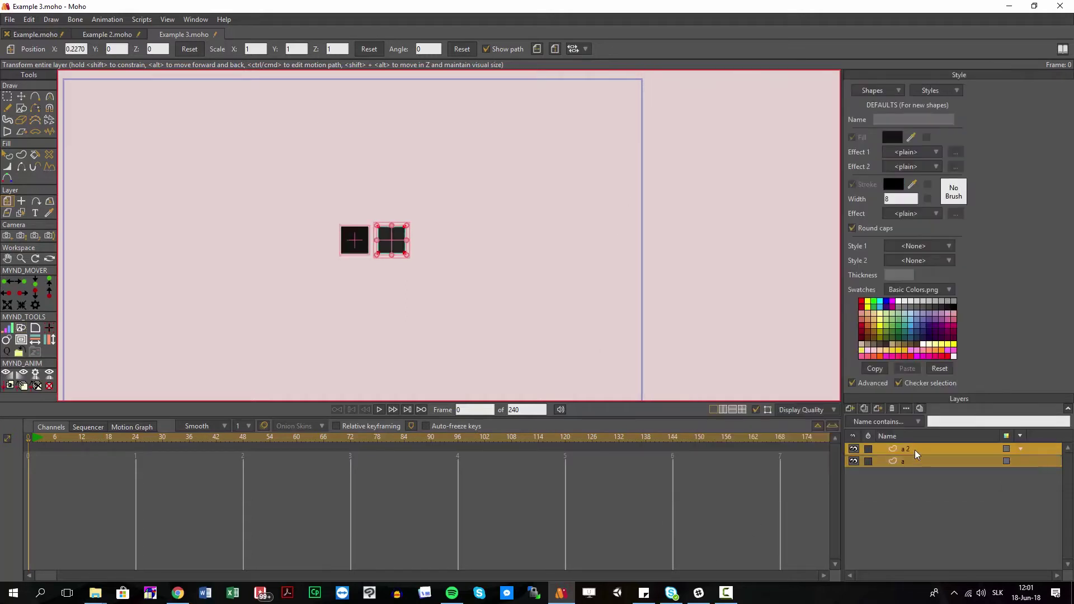
pyautogui.click(4, 344)
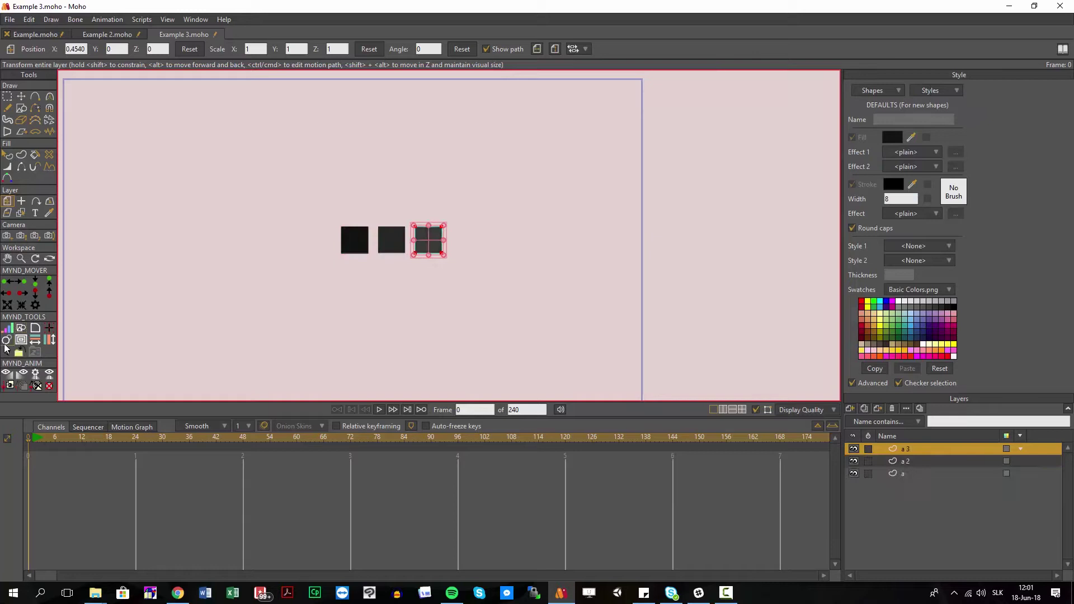
pyautogui.click(5, 344)
pyautogui.click(4, 344)
pyautogui.click(5, 344)
pyautogui.click(5, 345)
pyautogui.click(4, 344)
pyautogui.click(4, 344)
pyautogui.click(5, 344)
pyautogui.click(5, 345)
pyautogui.click(5, 344)
pyautogui.click(5, 344)
pyautogui.click(4, 344)
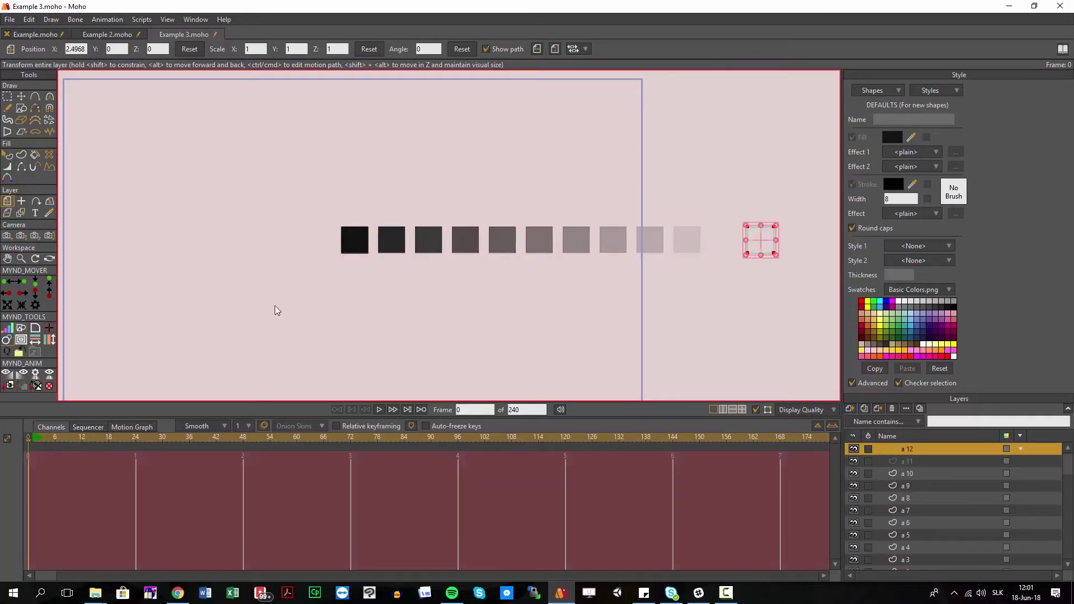
pyautogui.moveTo(492, 274); pyautogui.dragTo(378, 274)
pyautogui.scroll(-3, 473, 295)
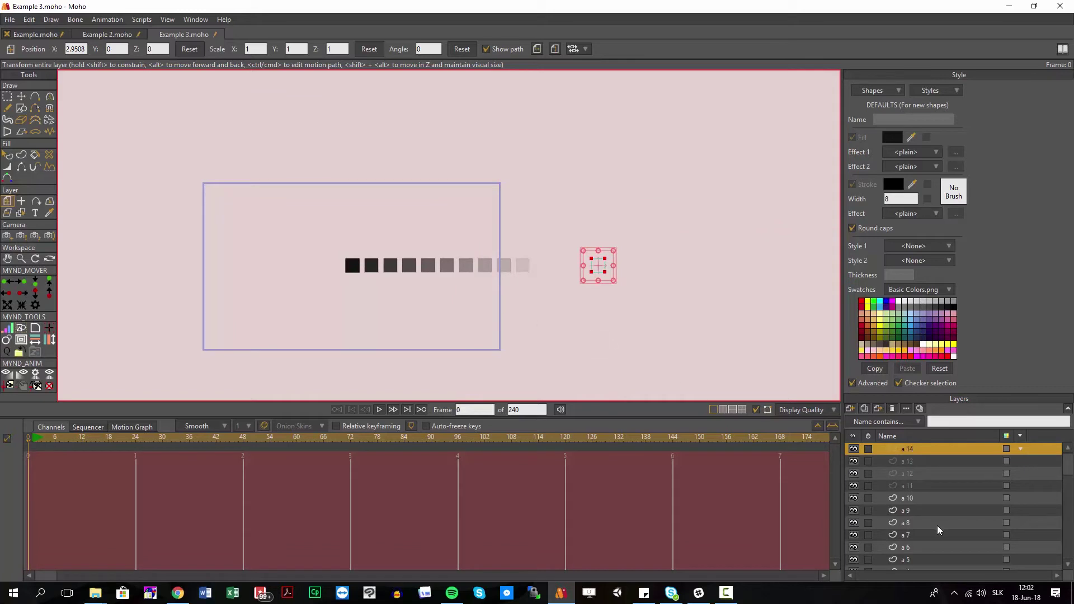
pyautogui.moveTo(542, 270); pyautogui.dragTo(477, 249)
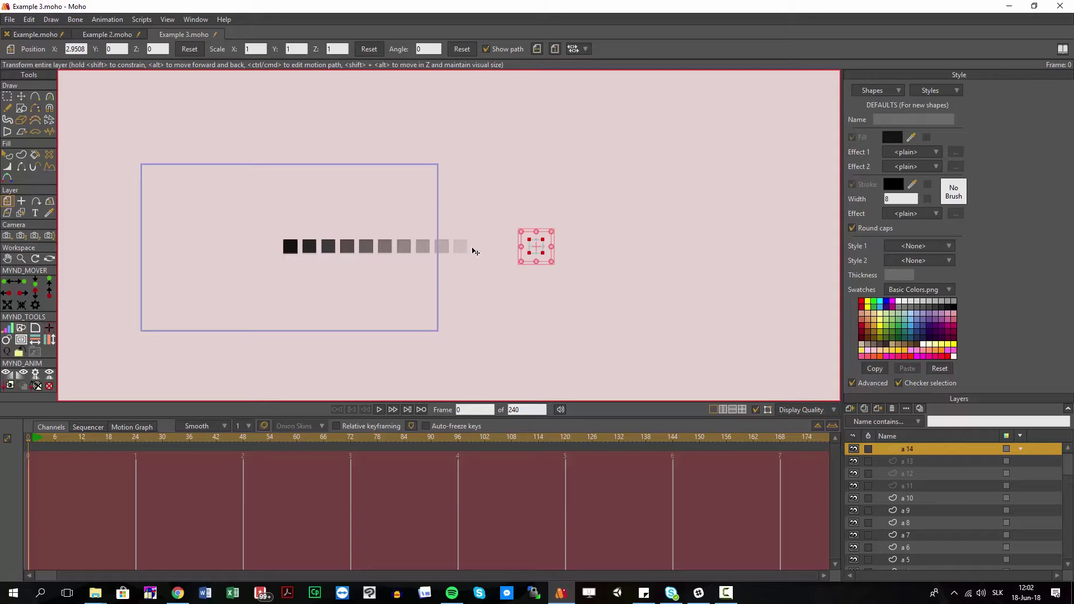
pyautogui.moveTo(413, 266); pyautogui.dragTo(467, 260)
pyautogui.scroll(1, 466, 259)
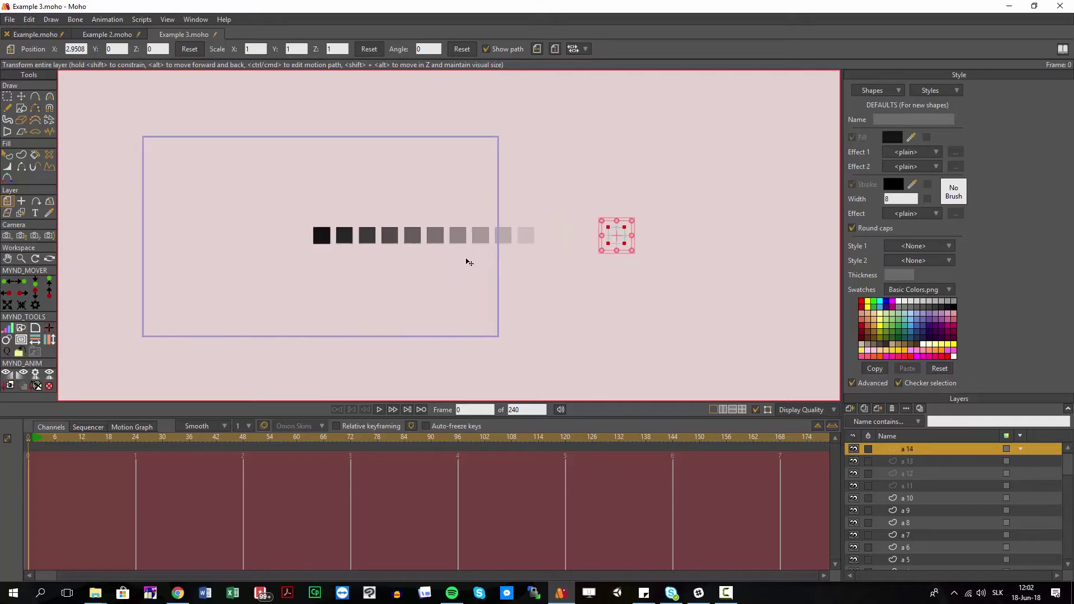
# Delete the fading square layers a 2 through a 14, keeping only layer a
pyautogui.scroll(-2, 916, 477)
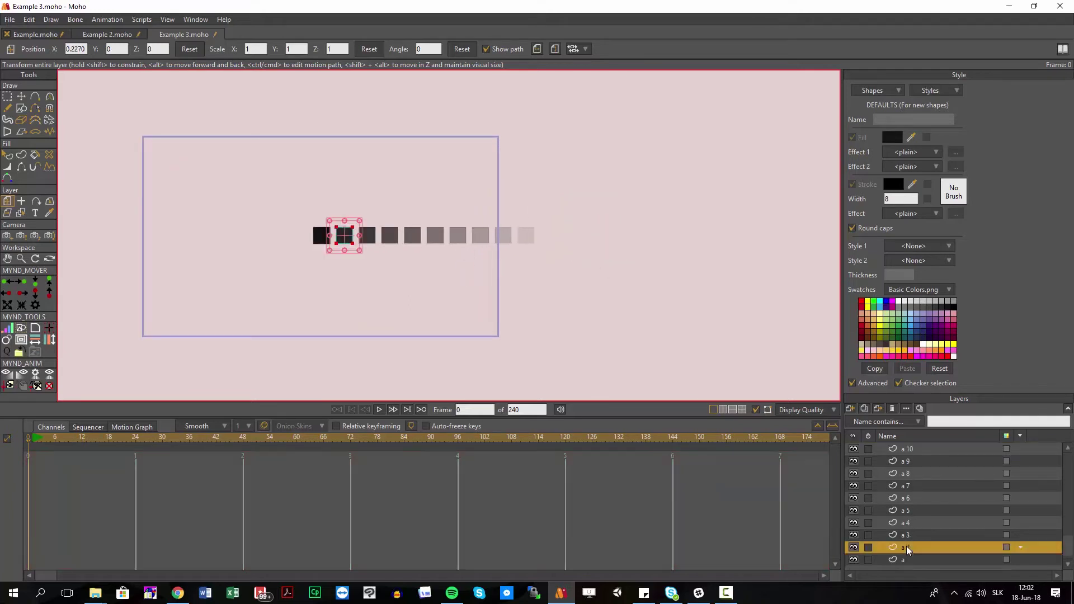
pyautogui.click(906, 547)
pyautogui.scroll(2, 898, 486)
pyautogui.keyDown('shift'); pyautogui.click(912, 451); pyautogui.keyUp('shift')
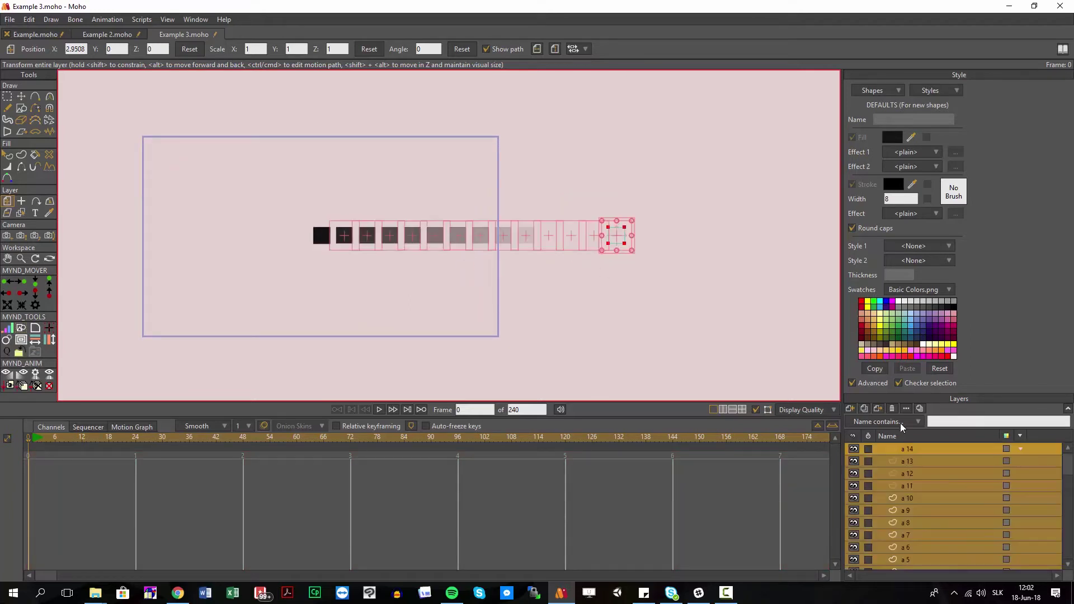
pyautogui.click(892, 409)
# Duplicate the square's layer, move the copy diagonally to X 0.3848, Y 0.2371, and enlarge it to about 2.02 by 1.85
pyautogui.scroll(3, 475, 220)
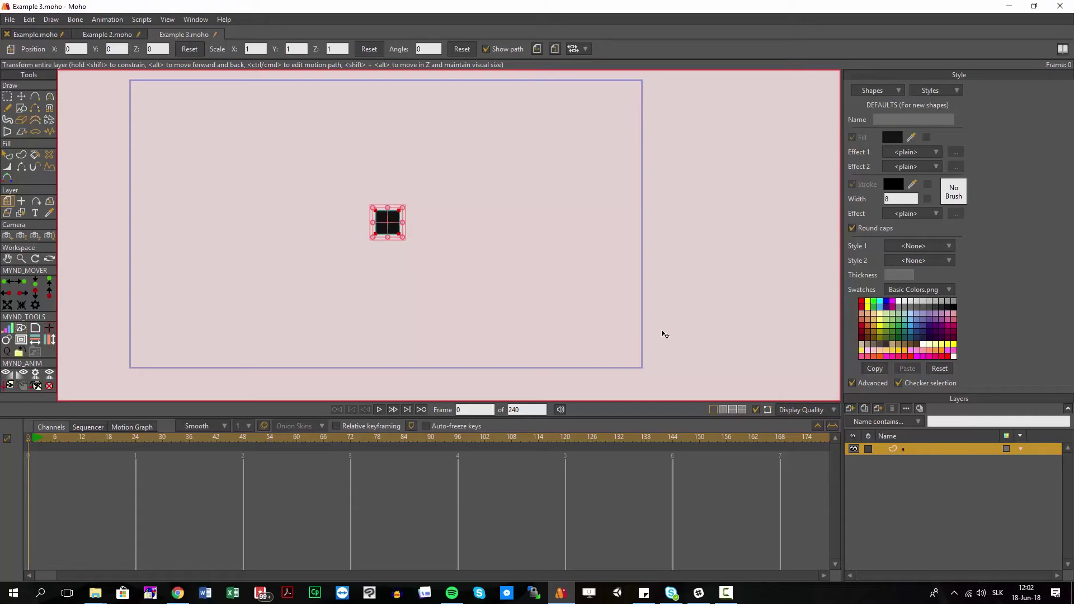
pyautogui.click(864, 409)
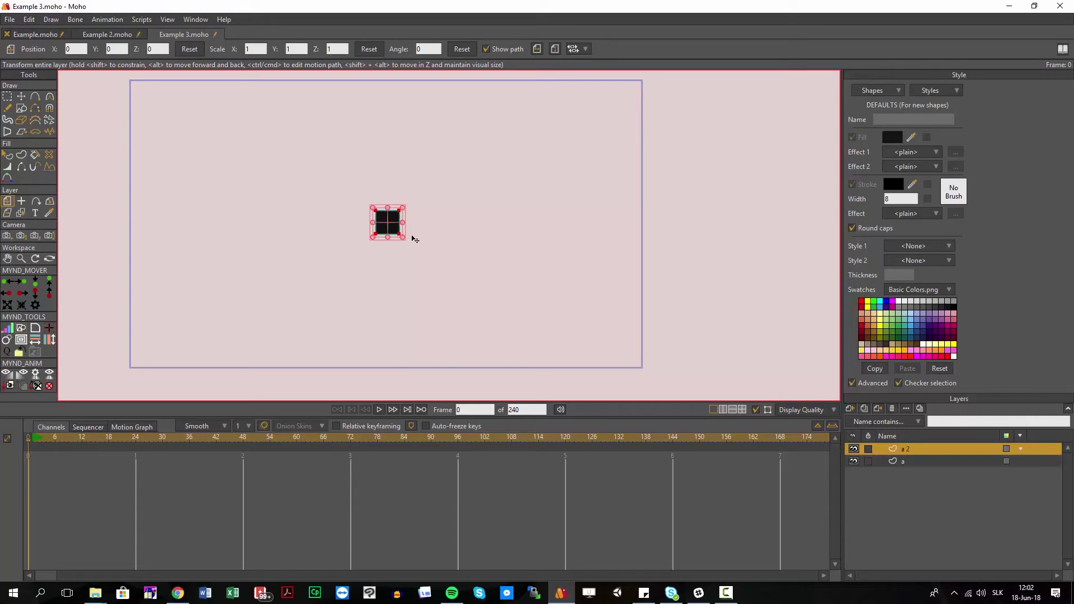
pyautogui.moveTo(398, 228); pyautogui.dragTo(472, 215)
# Repeat the offset between layers a 2 and a with the MYND duplication script, using layer a as the active layer, to add four squares
pyautogui.keyDown('ctrl'); pyautogui.click(910, 461); pyautogui.keyUp('ctrl')
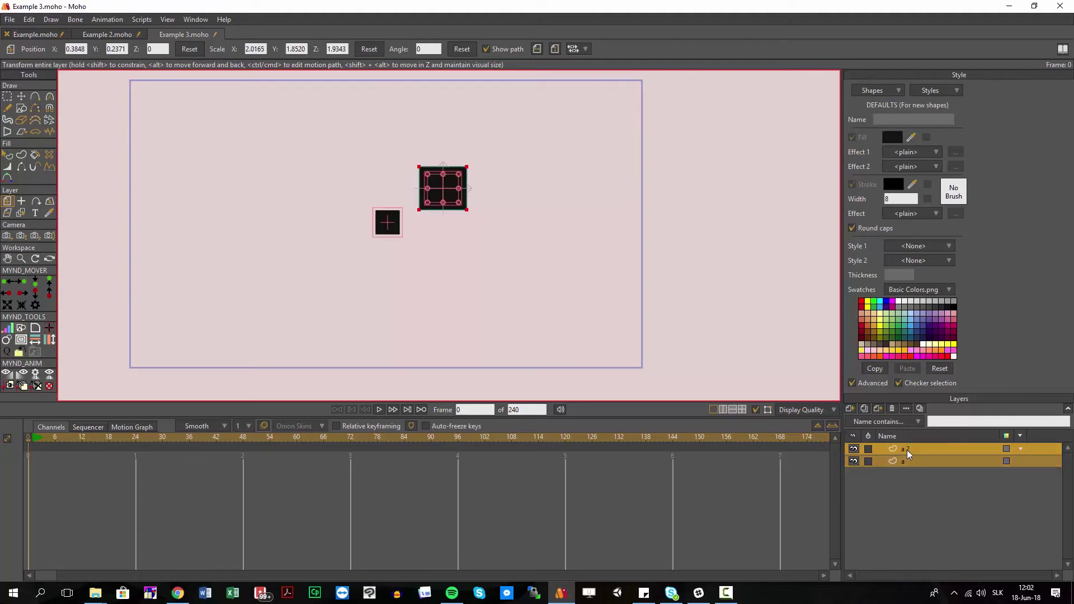
pyautogui.click(904, 452)
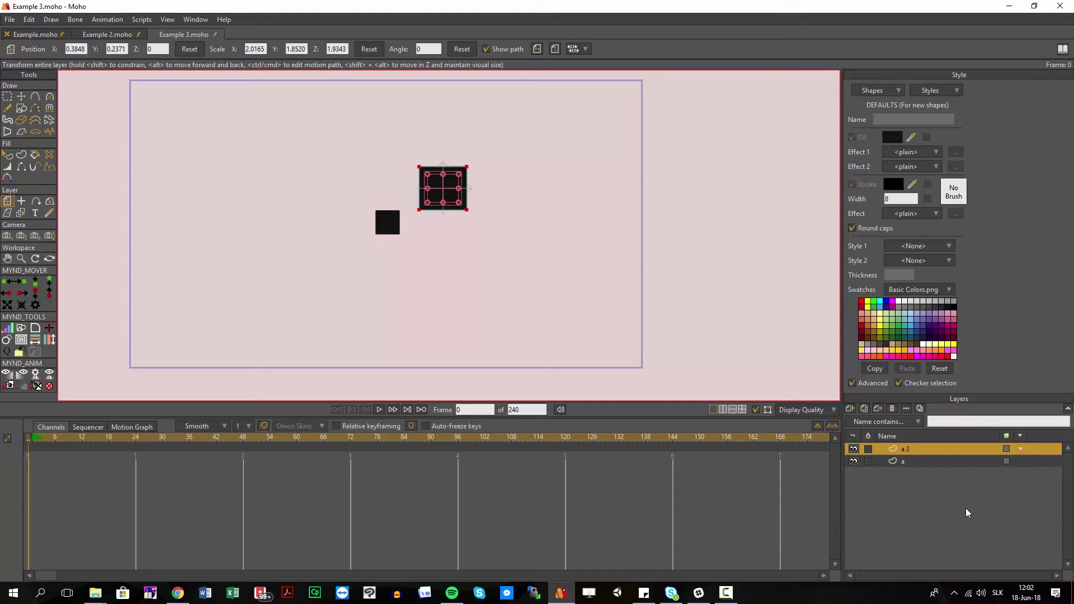
pyautogui.keyDown('ctrl'); pyautogui.click(914, 461); pyautogui.keyUp('ctrl')
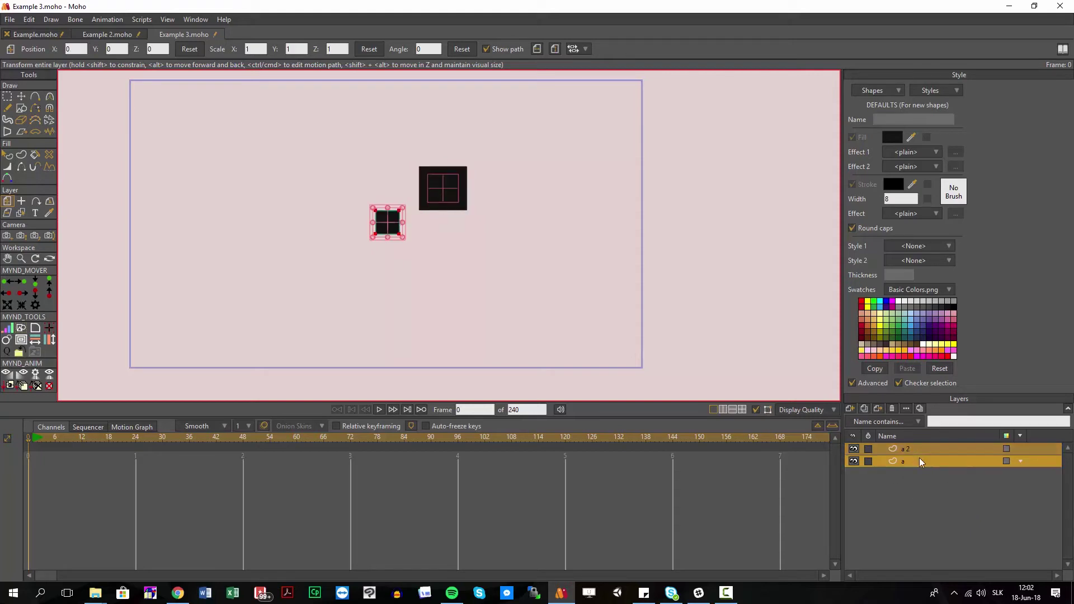
pyautogui.click(6, 340)
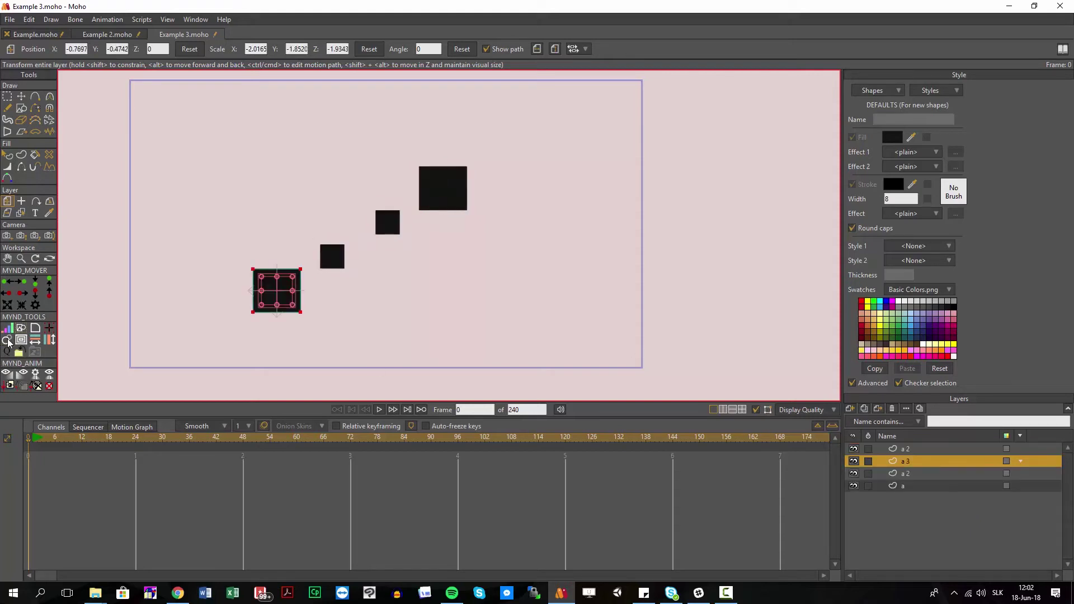
pyautogui.click(7, 339)
pyautogui.click(7, 340)
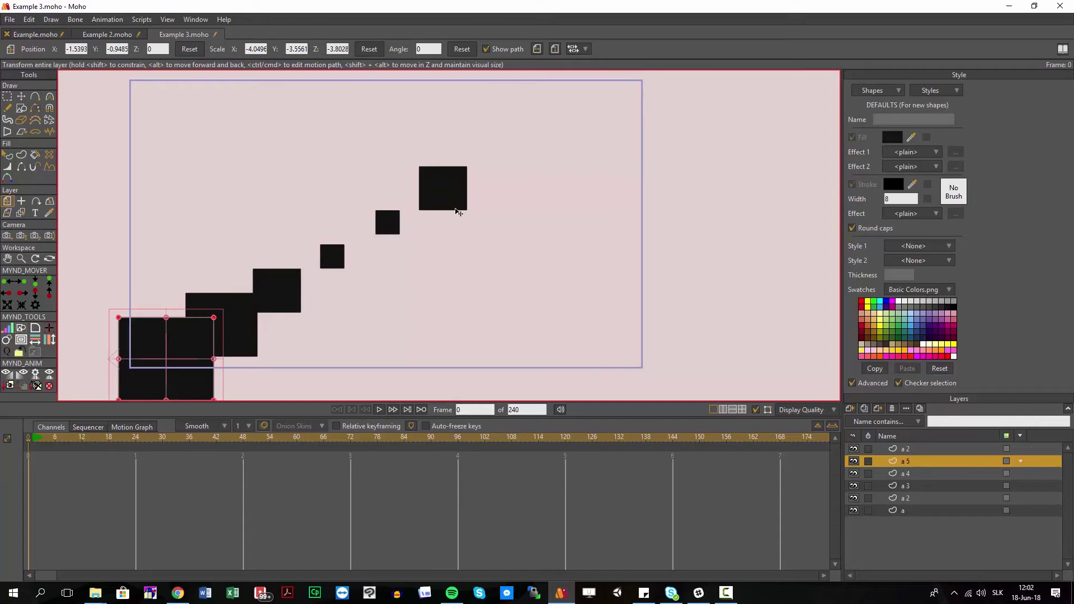
# Delete all the copied square layers, keeping only the original layer a
pyautogui.moveTo(366, 259); pyautogui.dragTo(454, 231)
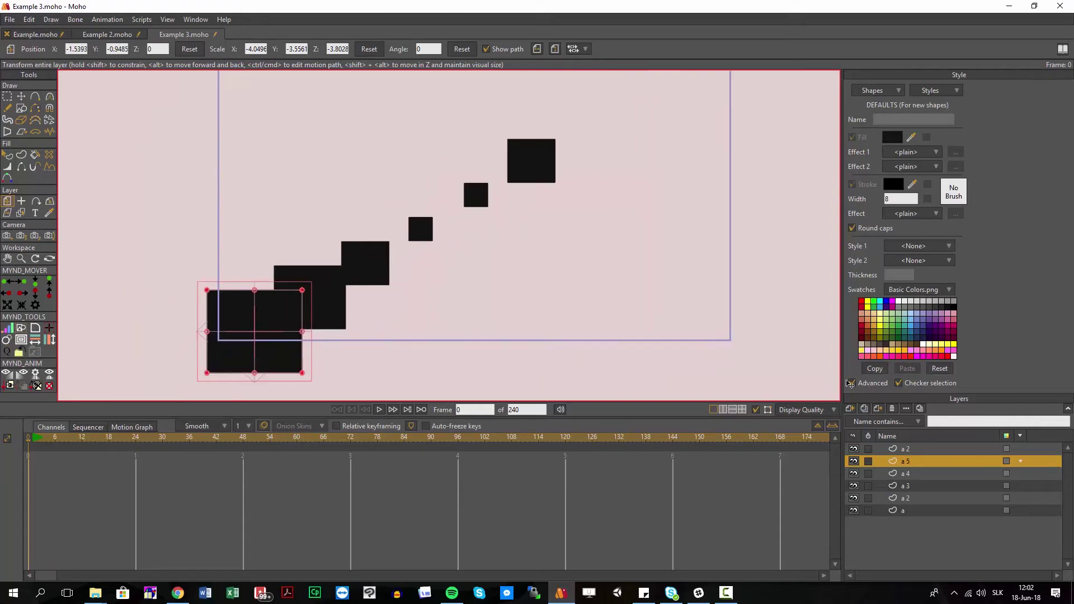
pyautogui.click(909, 486)
pyautogui.keyDown('shift'); pyautogui.click(906, 449); pyautogui.keyUp('shift')
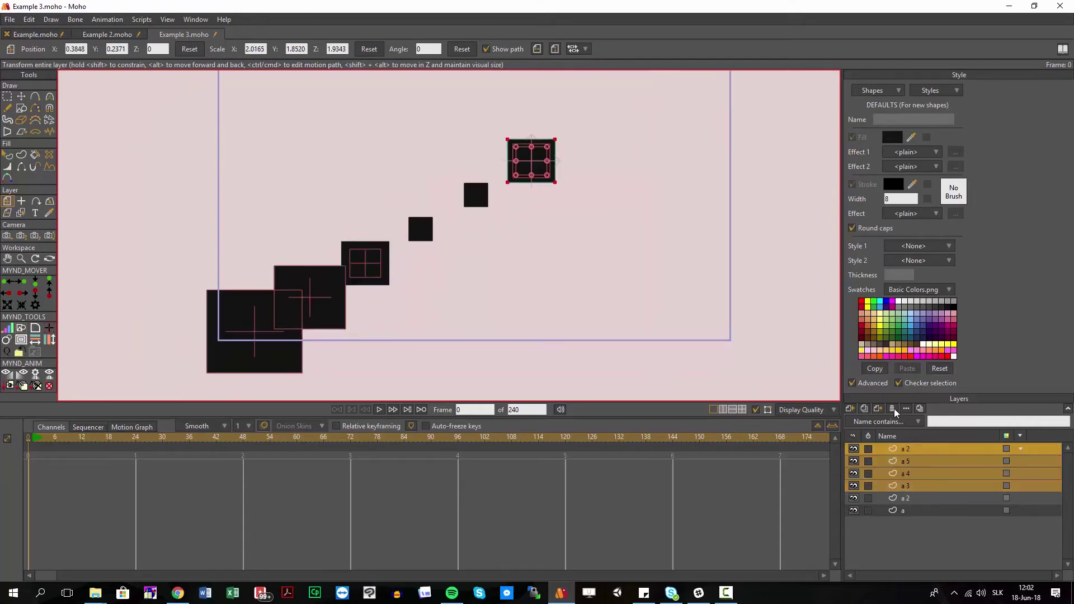
pyautogui.click(893, 408)
pyautogui.moveTo(493, 223); pyautogui.dragTo(466, 274)
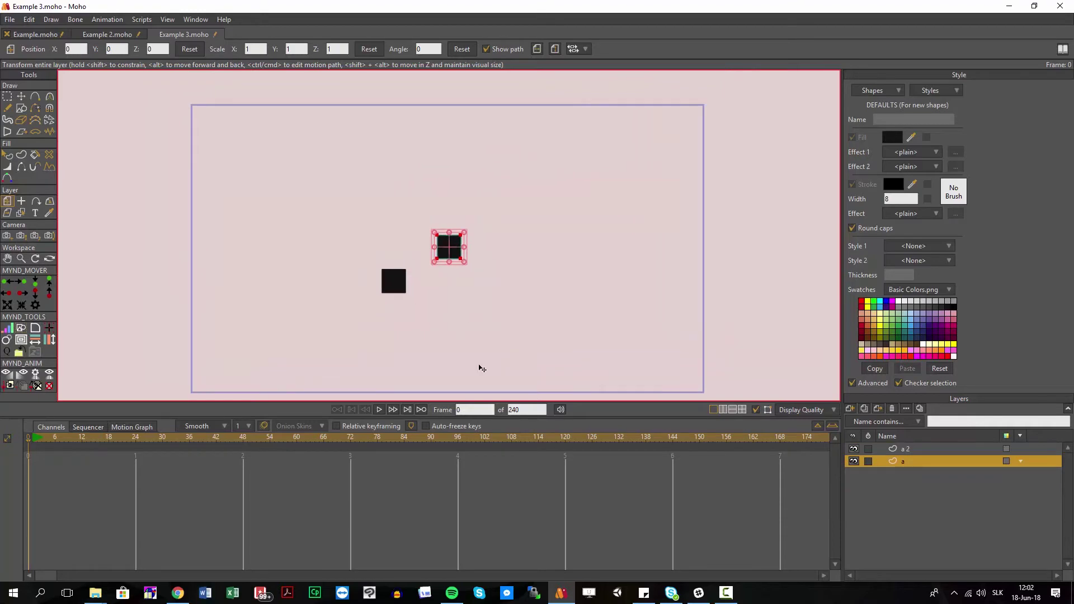
pyautogui.click(915, 451)
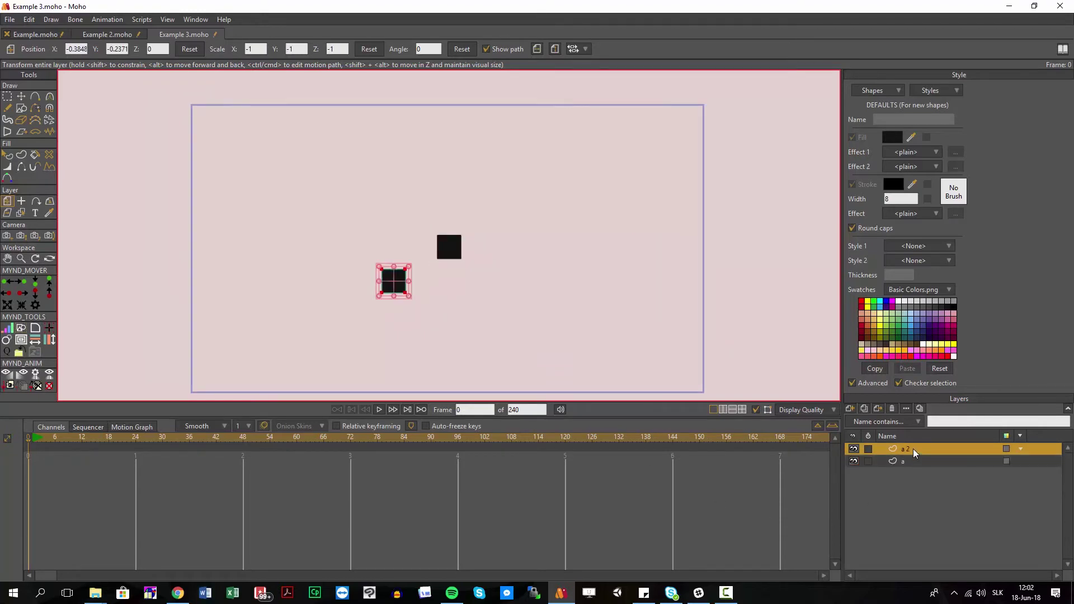
pyautogui.click(892, 408)
# Select all the points of the remaining square and delete them, leaving layer a empty
pyautogui.press('g')
pyautogui.moveTo(398, 207); pyautogui.dragTo(559, 317)
pyautogui.press('Delete')
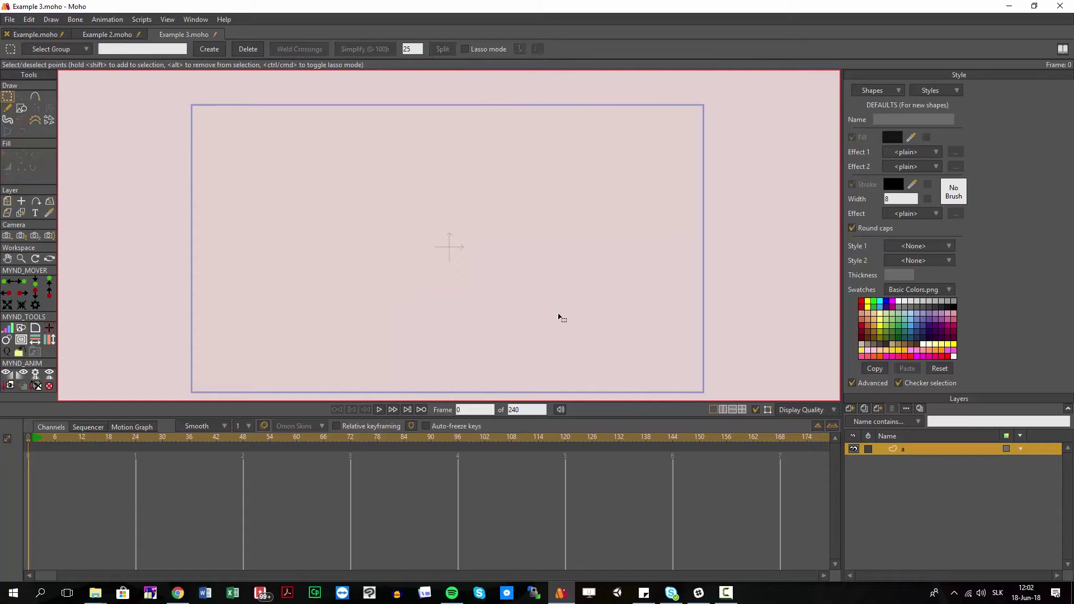
# Draw a filled five-pointed star near the centre of the frame on layer a and change its fill to dark purple
pyautogui.click(21, 108)
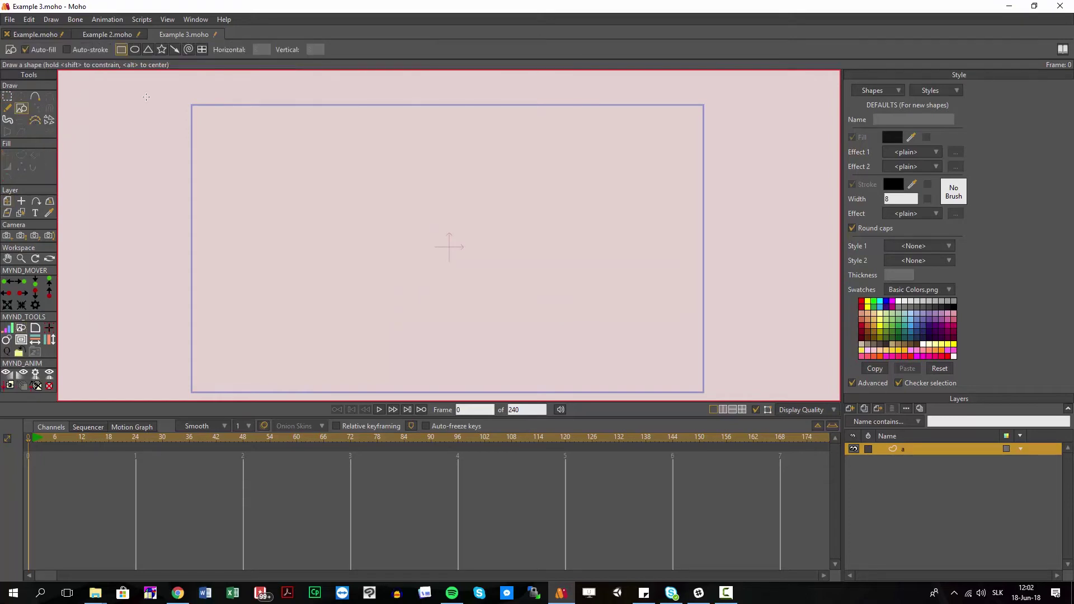
pyautogui.click(161, 49)
pyautogui.moveTo(423, 221); pyautogui.dragTo(454, 265)
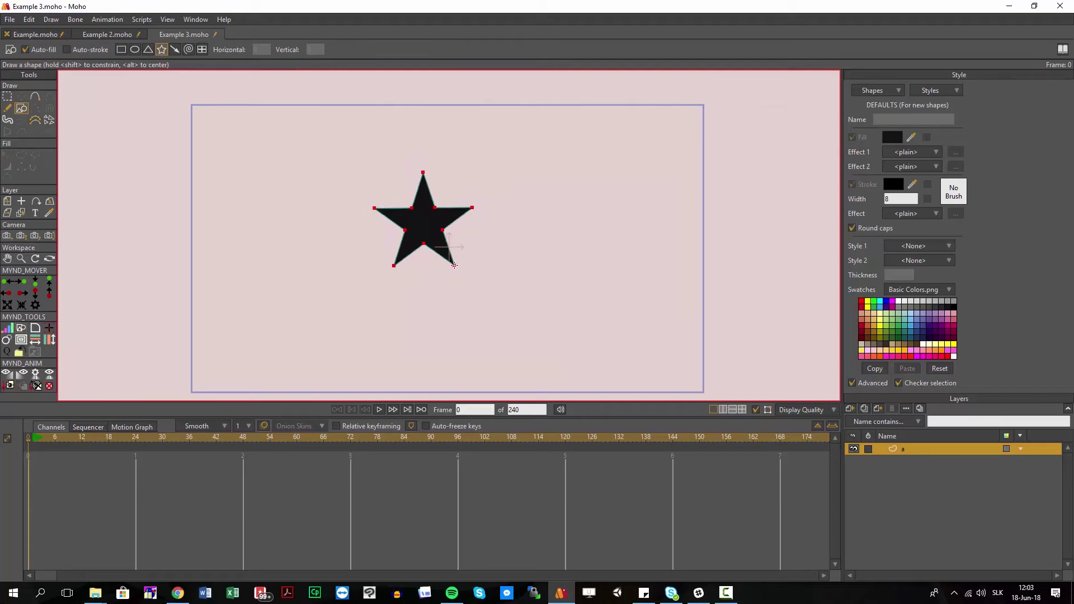
pyautogui.press('q')
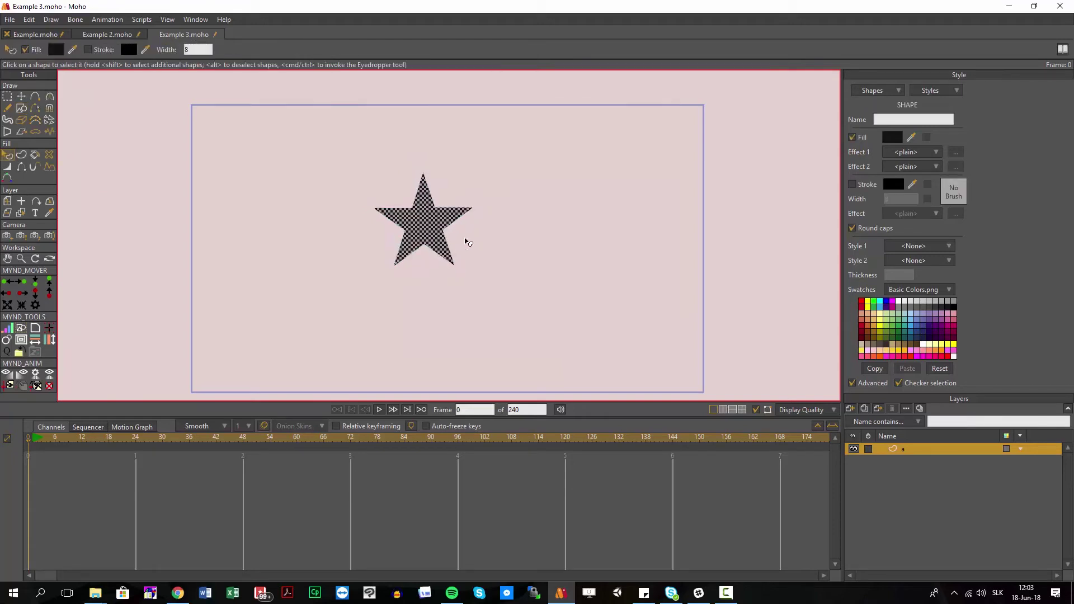
pyautogui.click(886, 311)
# Set the star layer's origin to the centre of the star with the MYND origin tool
pyautogui.press('g')
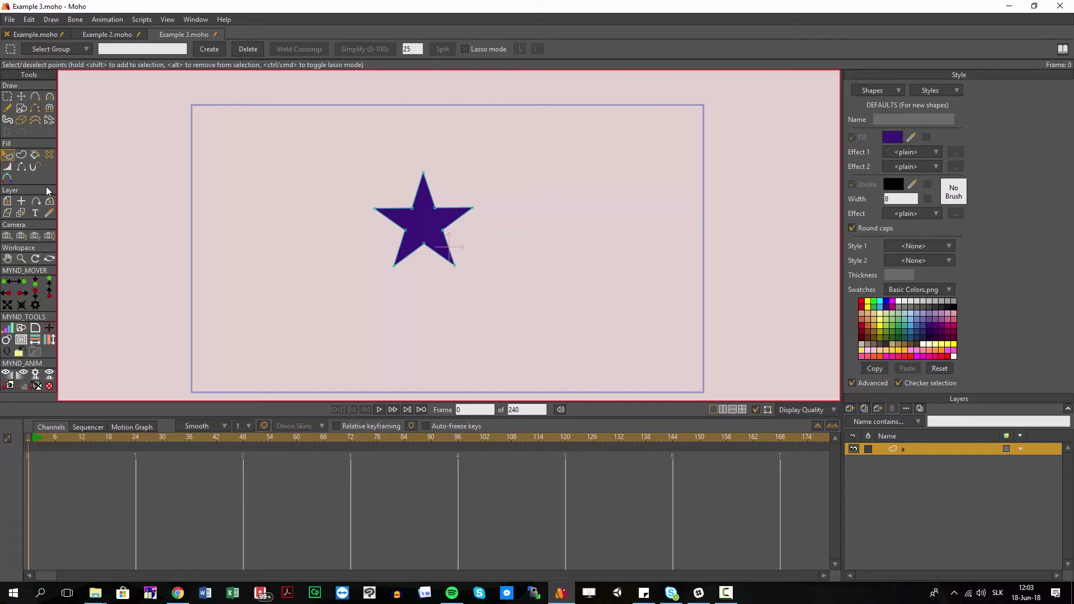
pyautogui.click(49, 329)
pyautogui.click(521, 384)
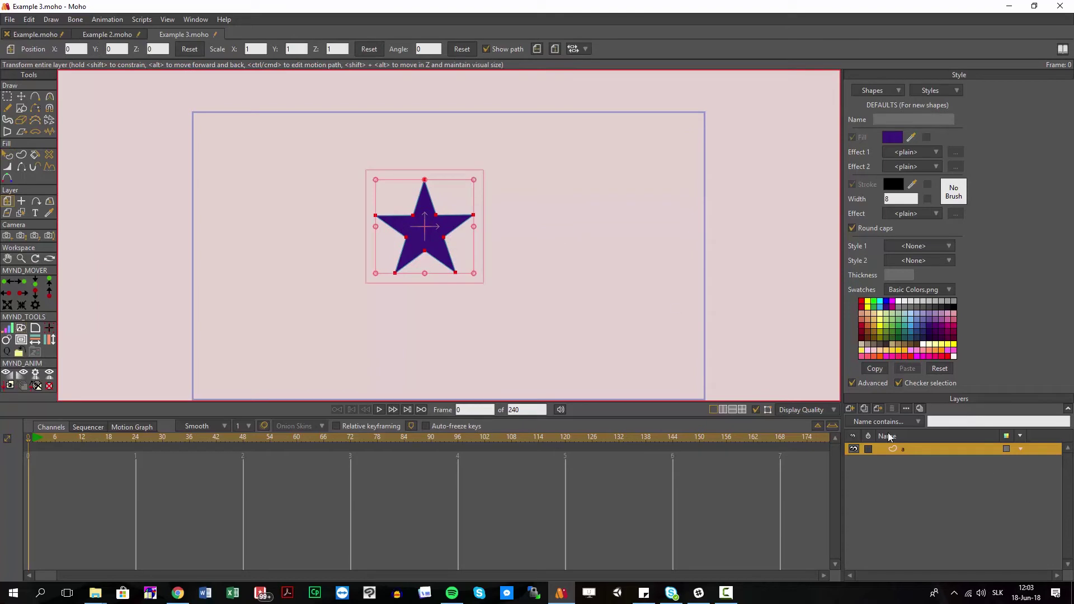
# Add a new vector layer above the star's layer and name it circle
pyautogui.click(847, 411)
pyautogui.click(937, 449)
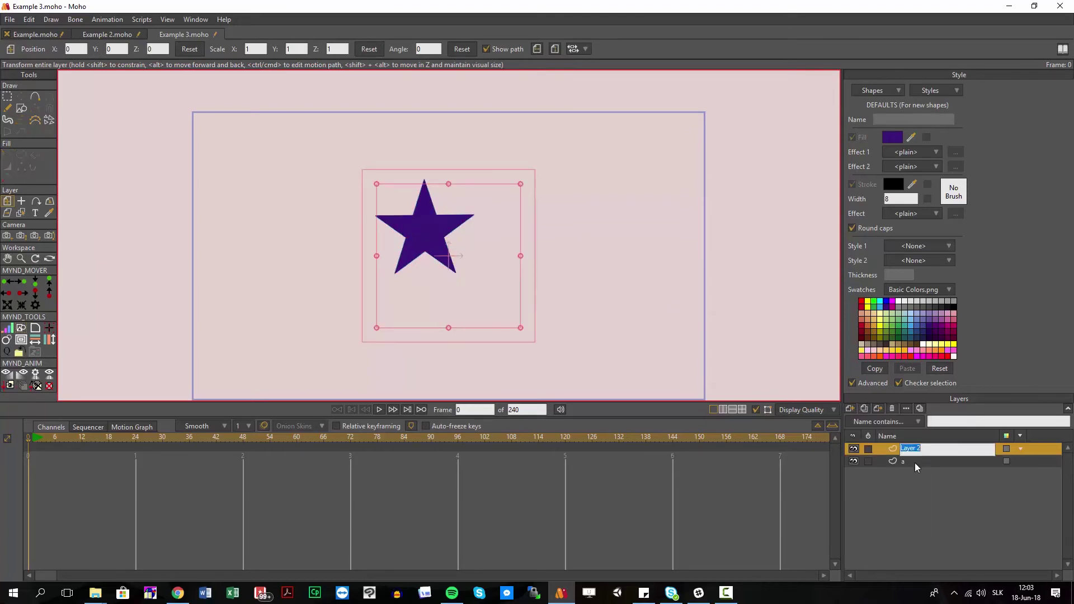
pyautogui.write('circle')
pyautogui.press('Return')
# Draw a stroke-only circle without fill around the star on the circle layer
pyautogui.click(21, 109)
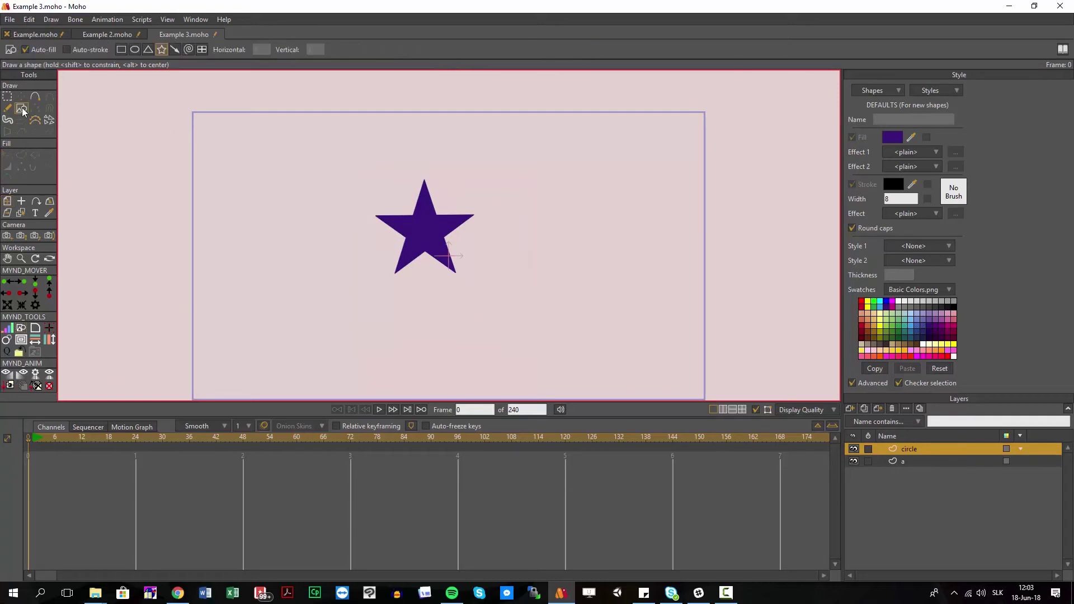
pyautogui.click(134, 50)
pyautogui.scroll(-2, 275, 150)
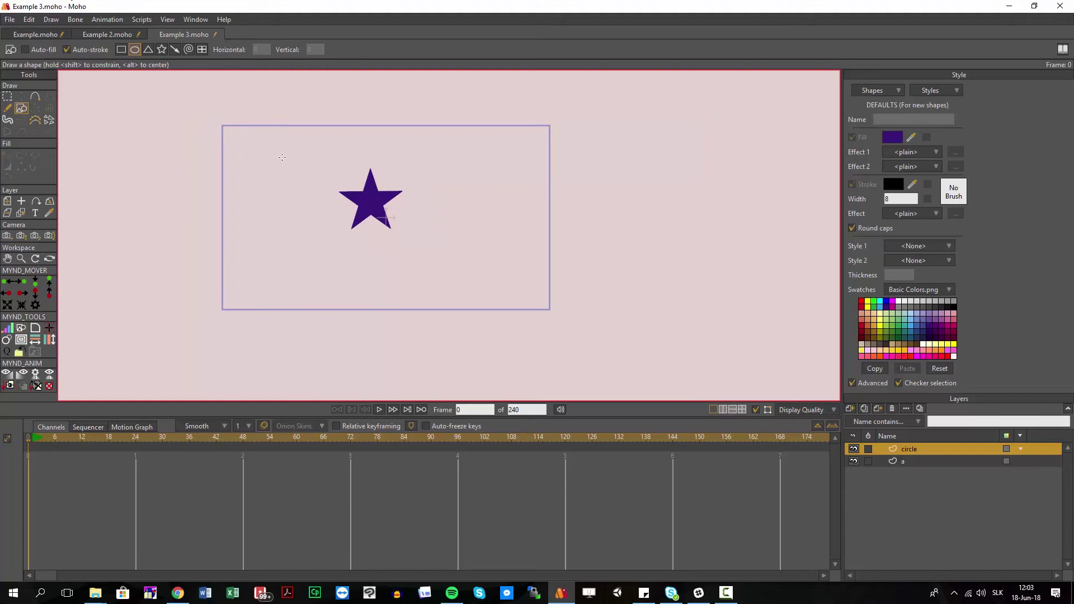
pyautogui.moveTo(286, 144); pyautogui.dragTo(446, 214)
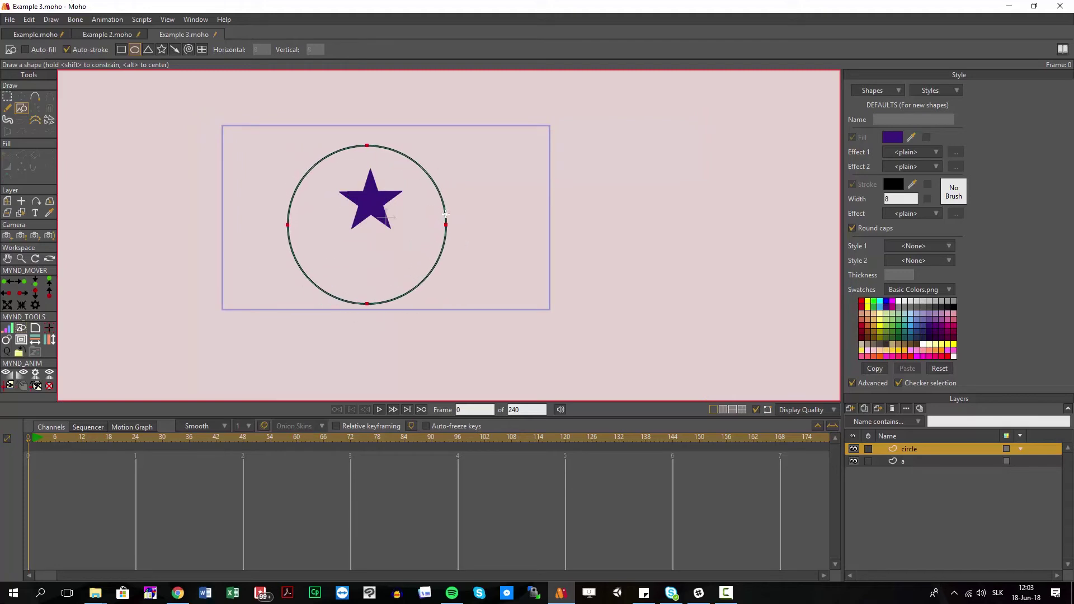
# Attach the star layer a to the circle as its path with the Follow Path tool, at 80.40 percent
pyautogui.press('m')
pyautogui.scroll(2, 530, 218)
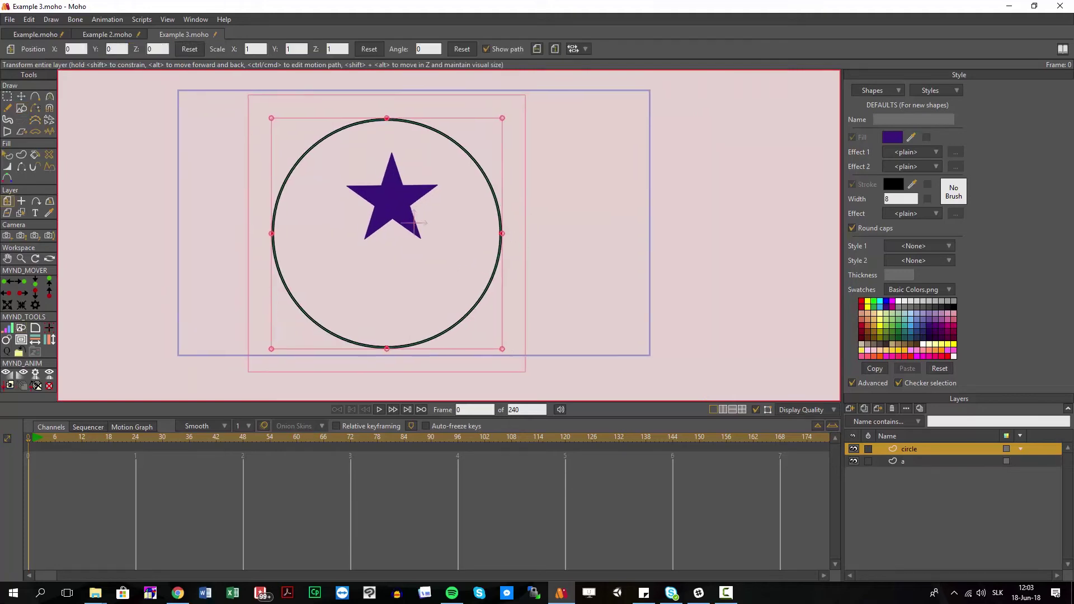
pyautogui.click(896, 464)
pyautogui.moveTo(393, 243); pyautogui.dragTo(510, 235)
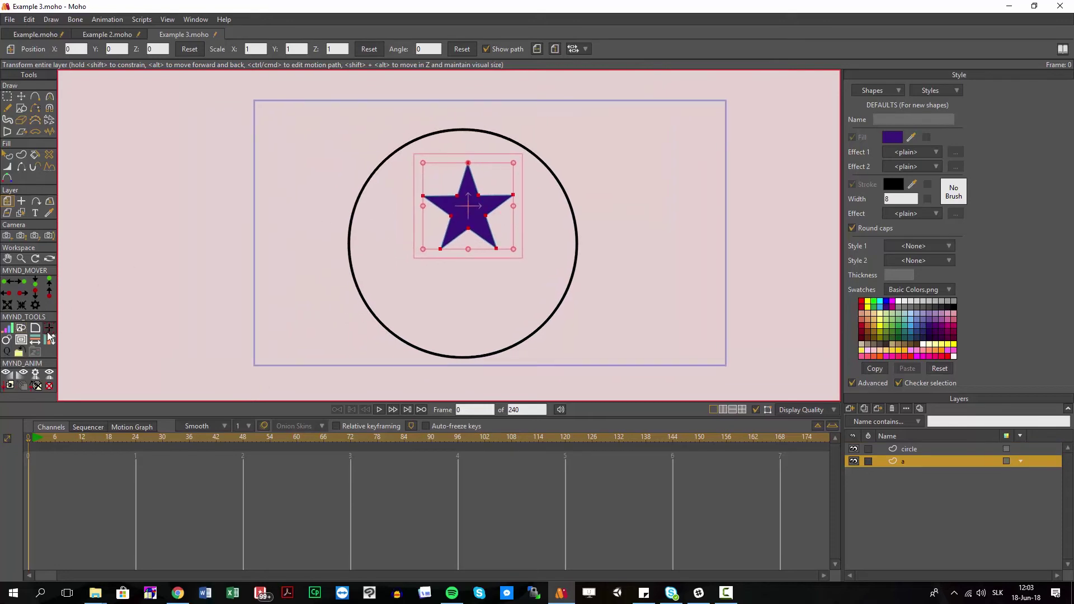
pyautogui.click(35, 203)
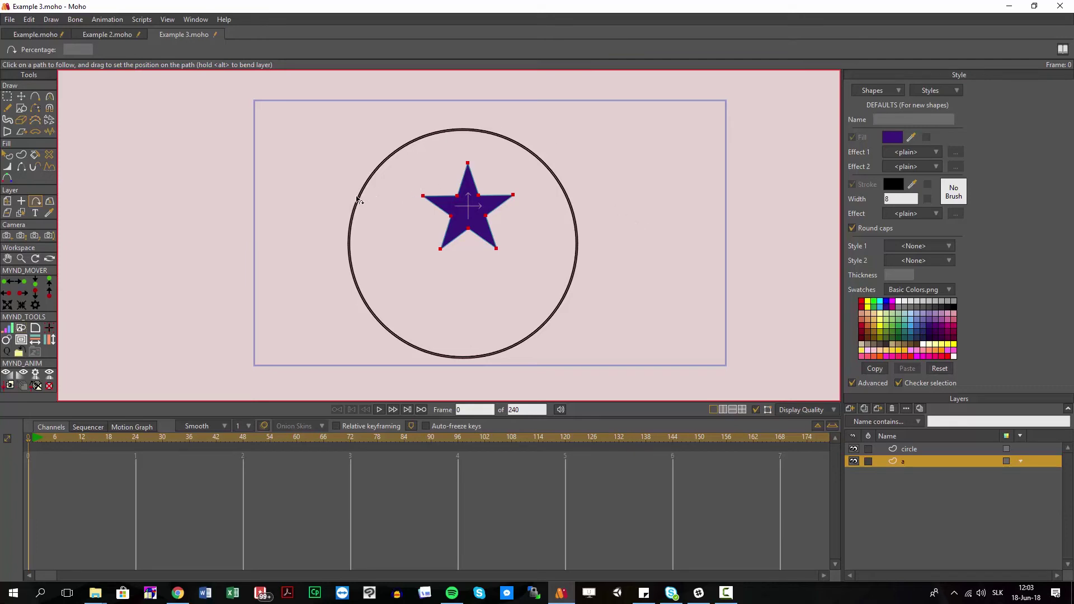
pyautogui.moveTo(358, 200)
pyautogui.mouseDown()
pyautogui.moveTo(541, 164)
pyautogui.moveTo(438, 135)
pyautogui.moveTo(350, 223)
pyautogui.moveTo(353, 206)
pyautogui.mouseUp()
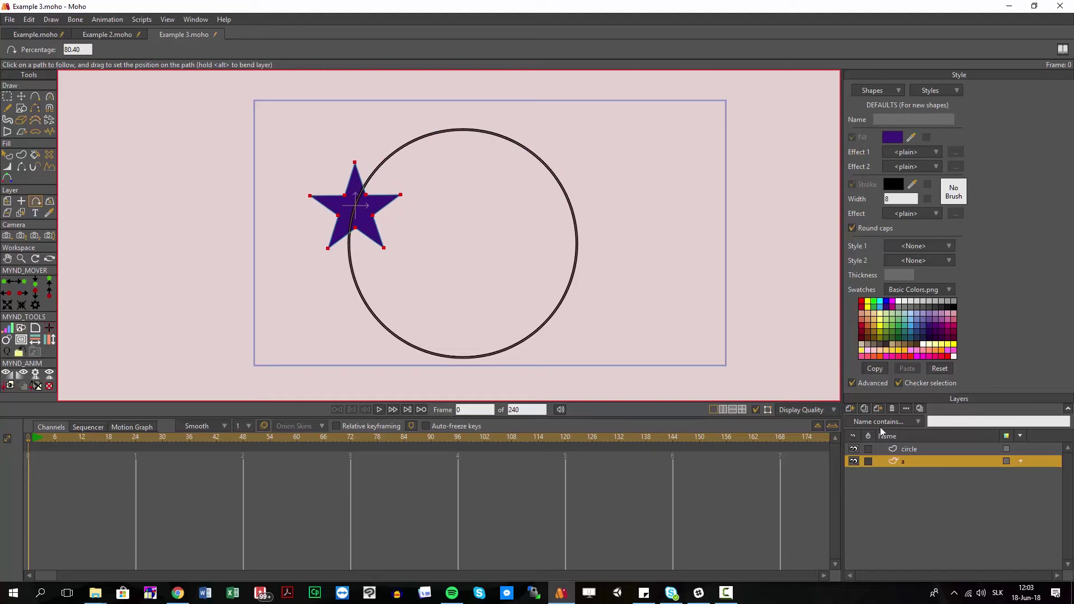
# Duplicate the star layer a and slide the copy clockwise along the circle to 92.50 percent
pyautogui.click(864, 409)
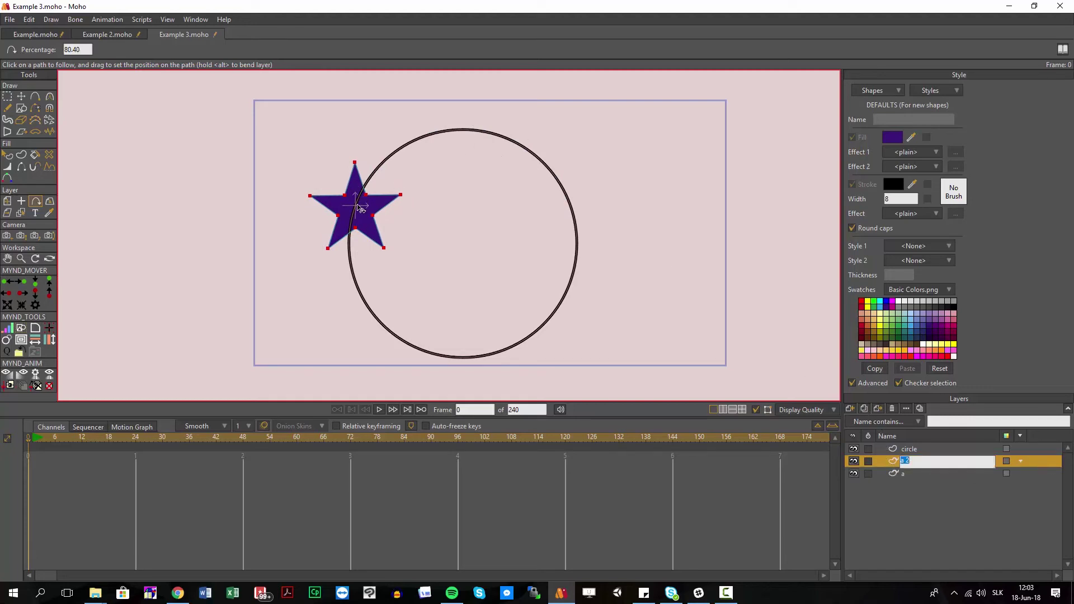
pyautogui.moveTo(358, 206); pyautogui.dragTo(441, 147)
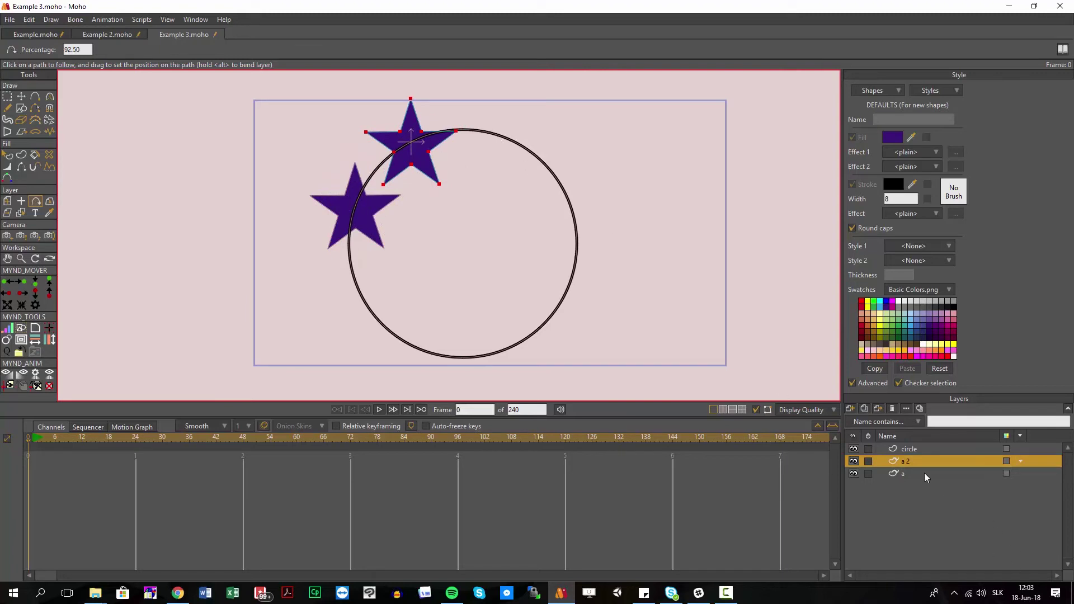
# Select layers a and a 2 and run Clone Offset repeatedly until eleven stars surround the circle
pyautogui.click(909, 475)
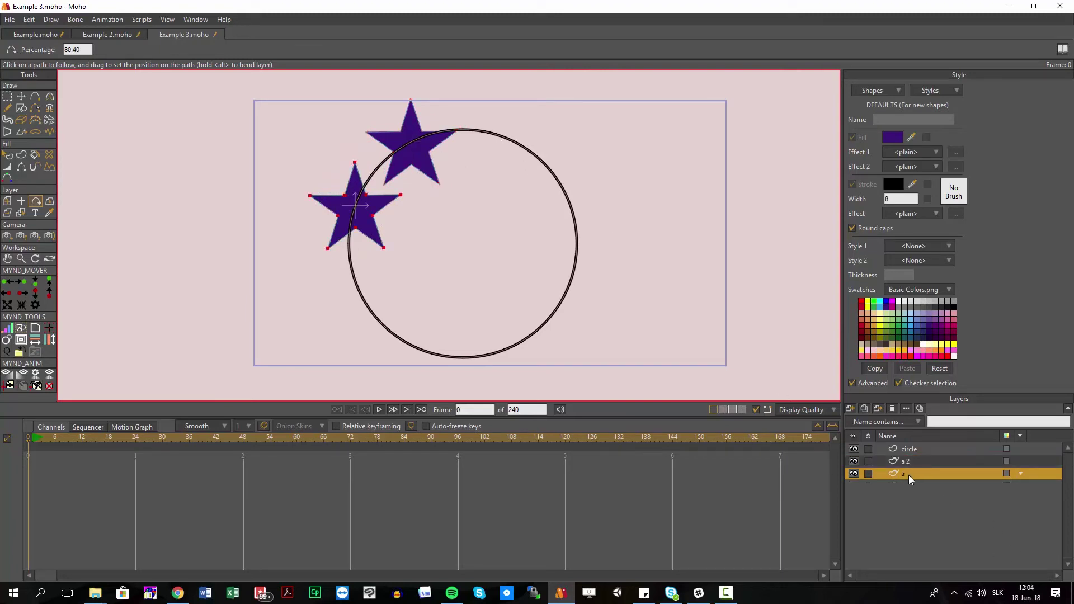
pyautogui.keyDown('ctrl'); pyautogui.click(908, 466); pyautogui.keyUp('ctrl')
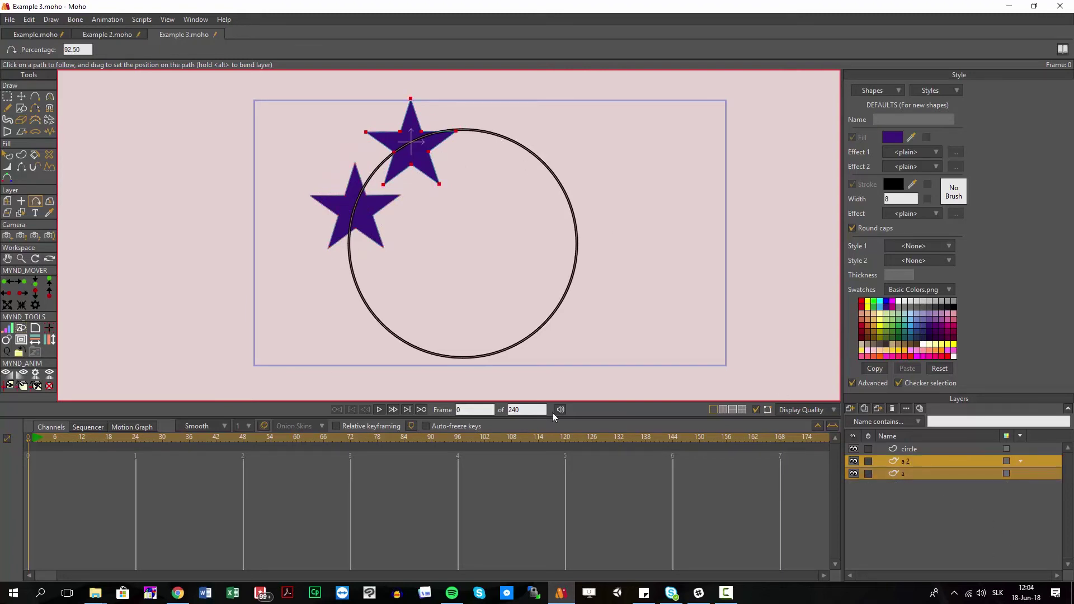
pyautogui.click(7, 344)
pyautogui.click(7, 344)
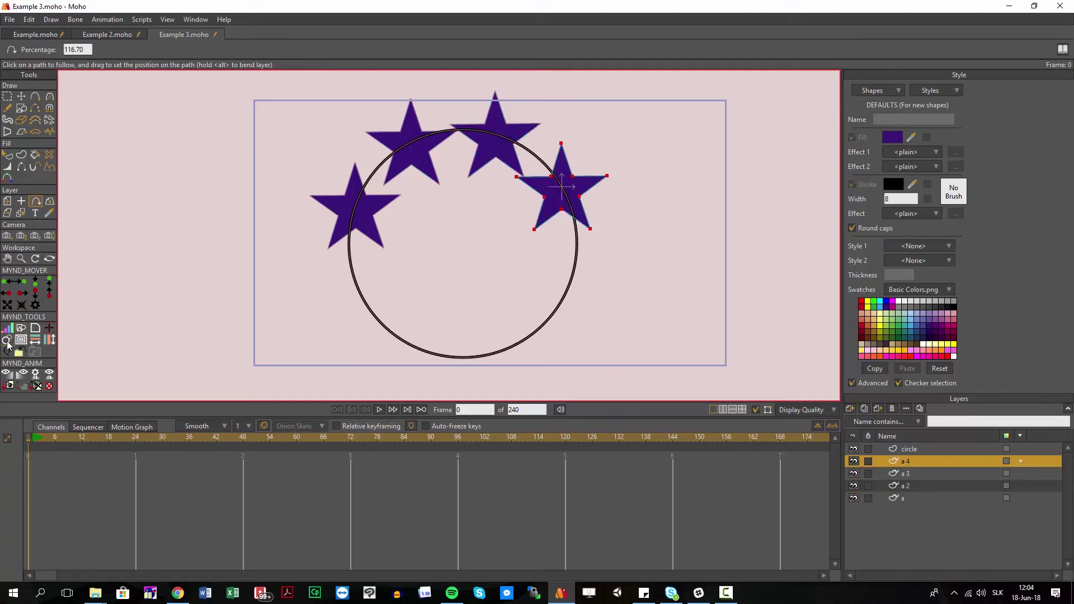
pyautogui.click(7, 344)
pyautogui.click(7, 344)
pyautogui.click(8, 344)
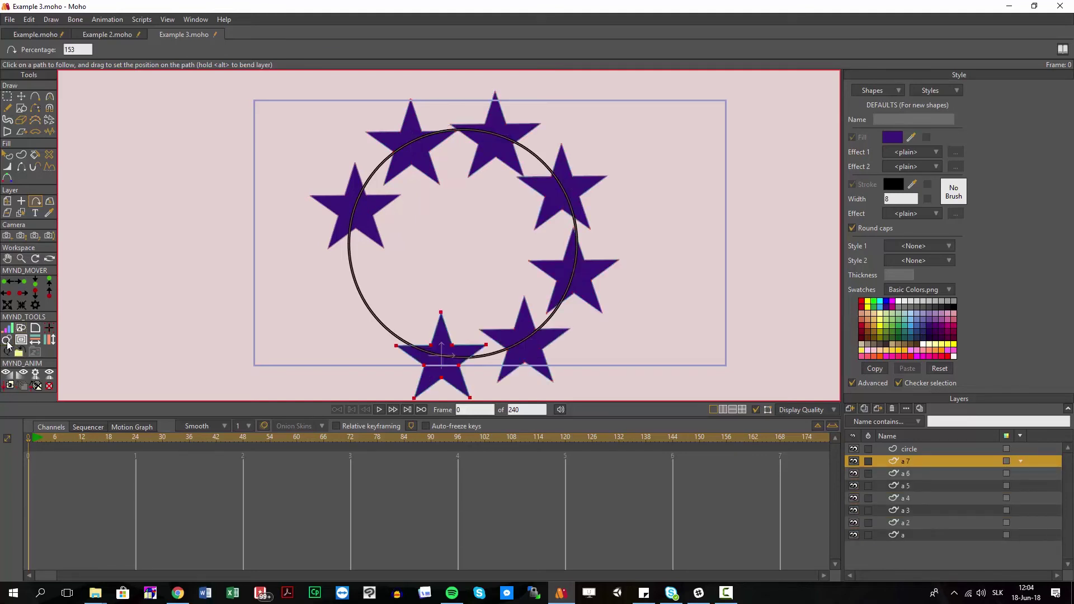
pyautogui.click(7, 344)
pyautogui.click(7, 344)
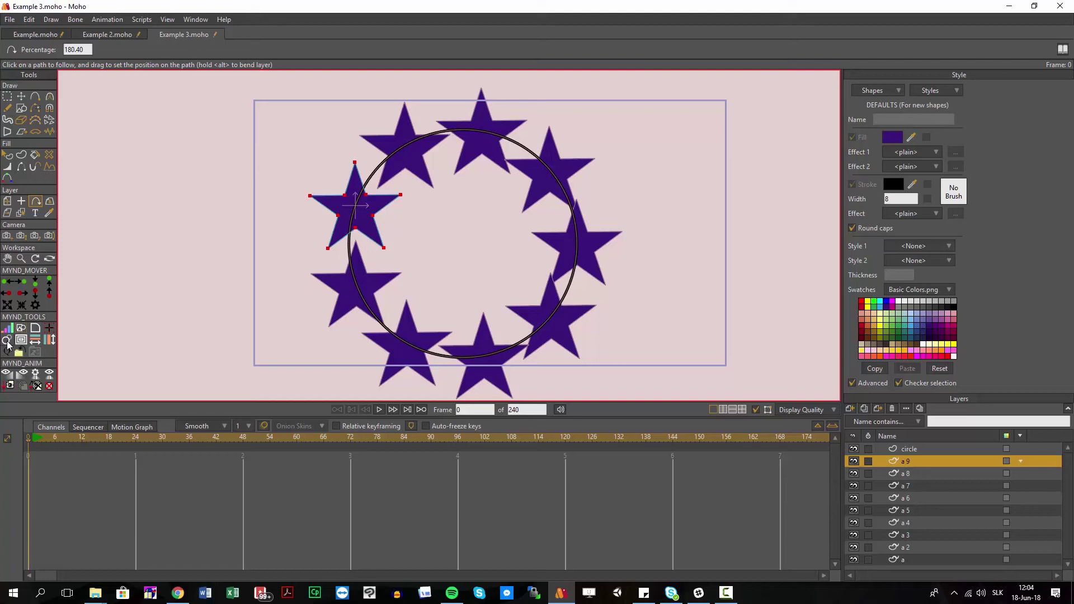
pyautogui.click(7, 344)
pyautogui.click(7, 344)
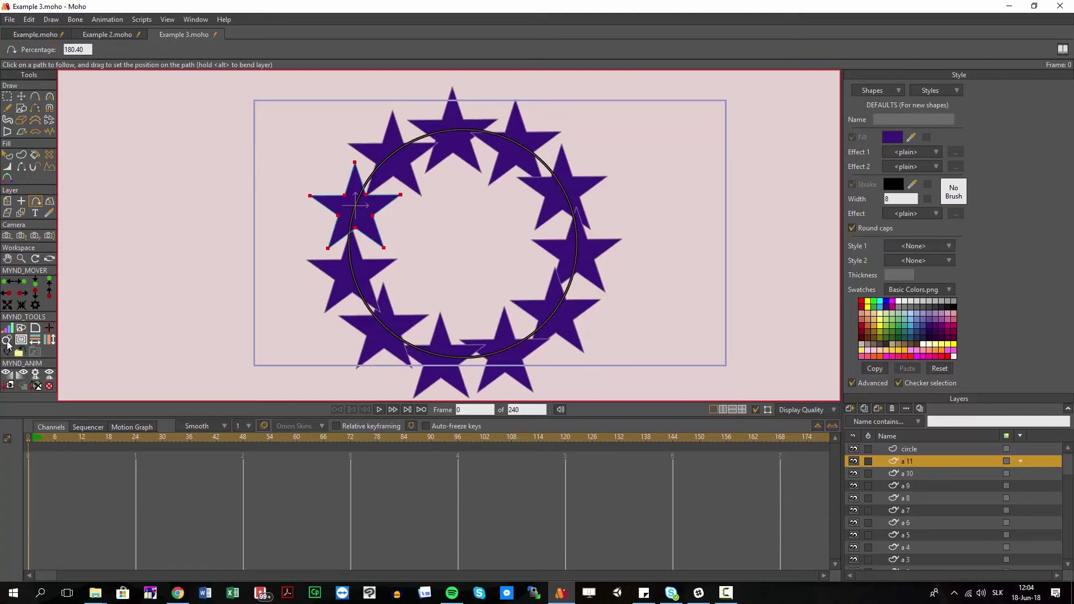
# Delete the cloned star layers a 3 to a 11, keeping only layers a and a 2
pyautogui.scroll(-1, 990, 508)
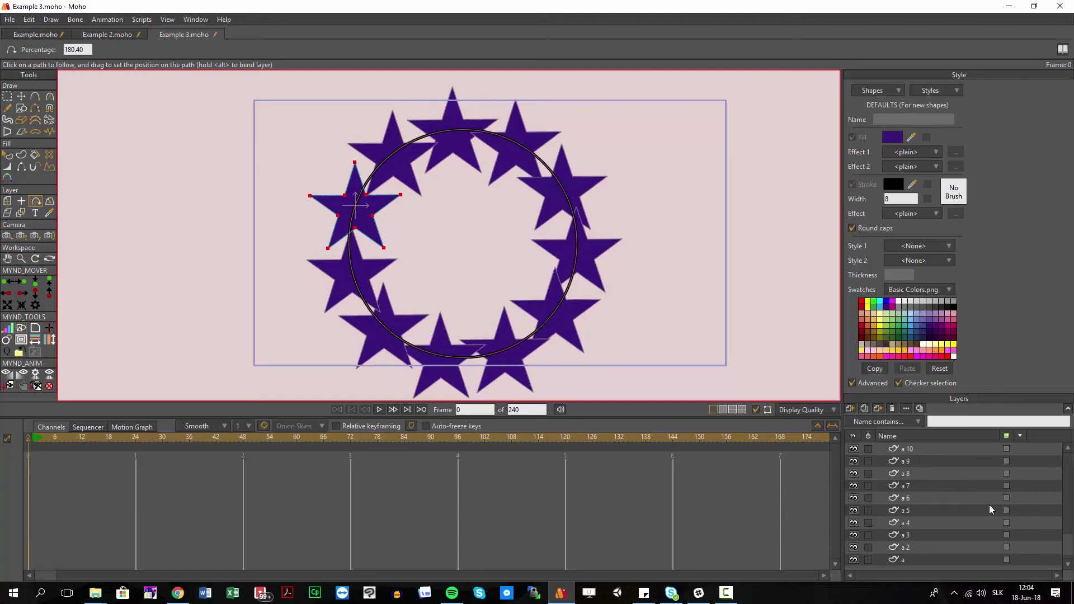
pyautogui.click(928, 536)
pyautogui.scroll(1, 911, 546)
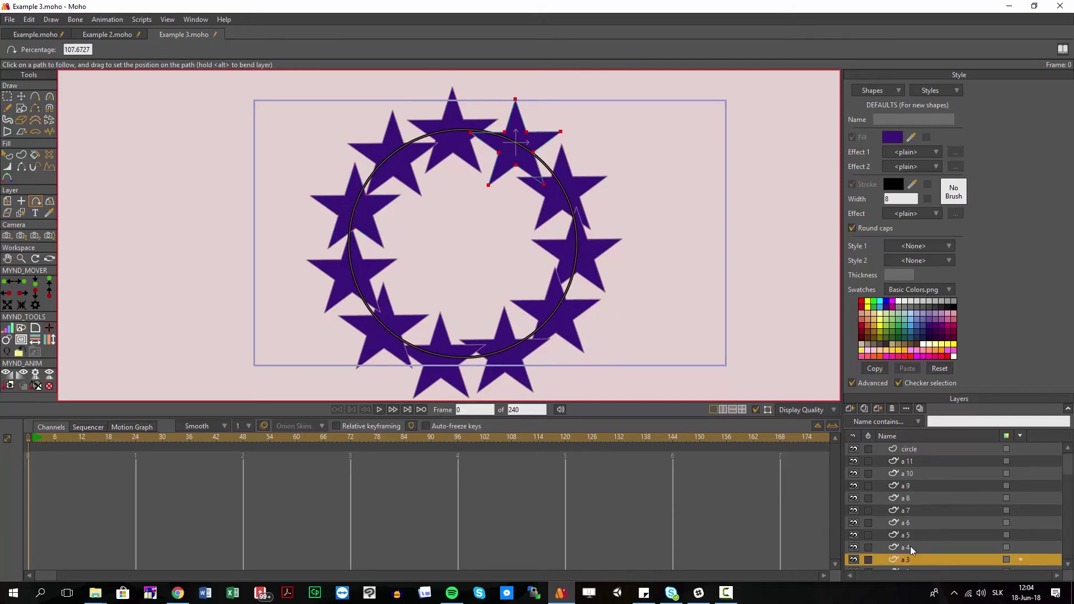
pyautogui.keyDown('shift'); pyautogui.click(899, 460); pyautogui.keyUp('shift')
pyautogui.click(893, 409)
# Reattach the star on layer a 2 to the circle at its lower right, at 41.70 percent along the path
pyautogui.click(908, 464)
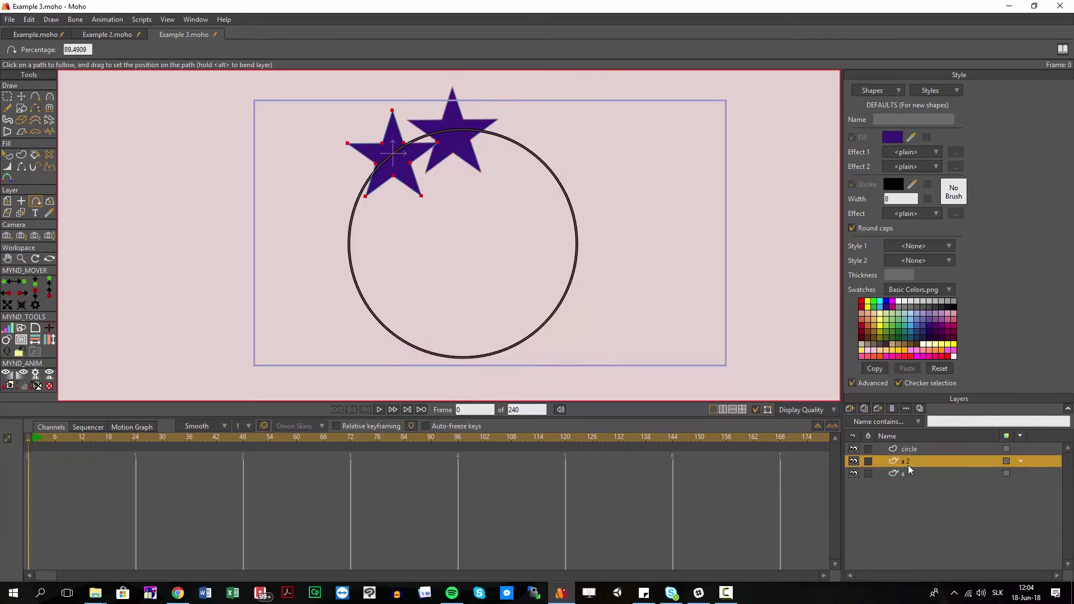
pyautogui.click(365, 191)
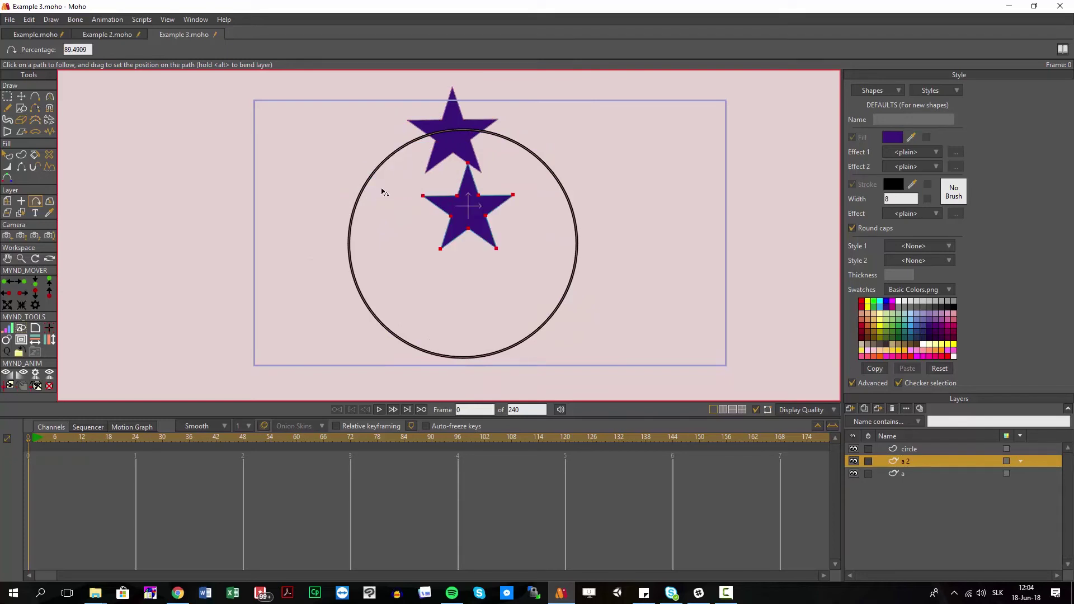
pyautogui.moveTo(557, 180); pyautogui.dragTo(571, 336)
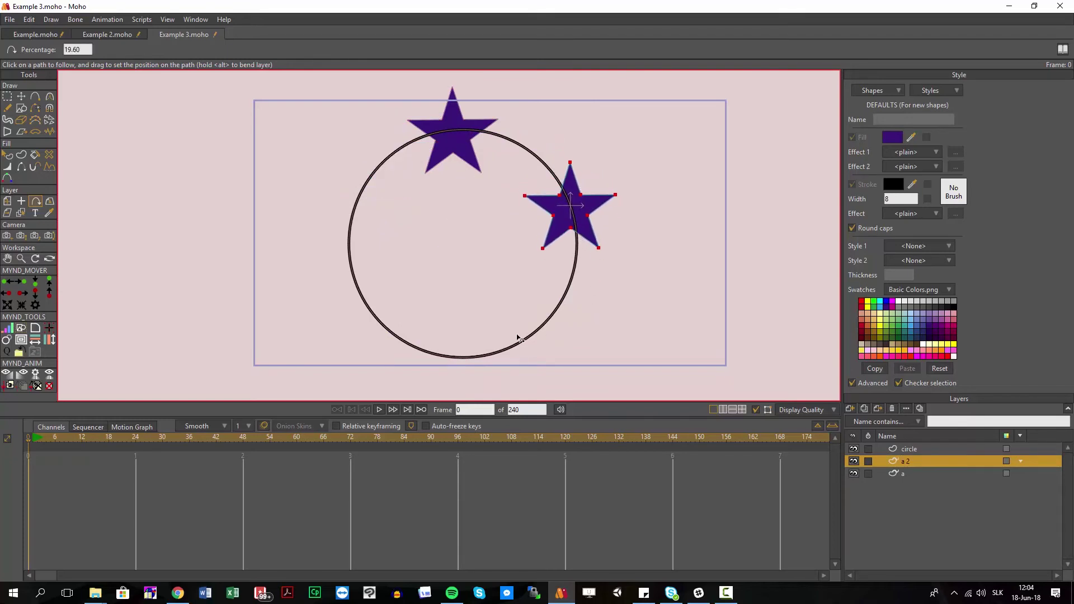
pyautogui.click(504, 352)
pyautogui.click(518, 348)
pyautogui.click(520, 349)
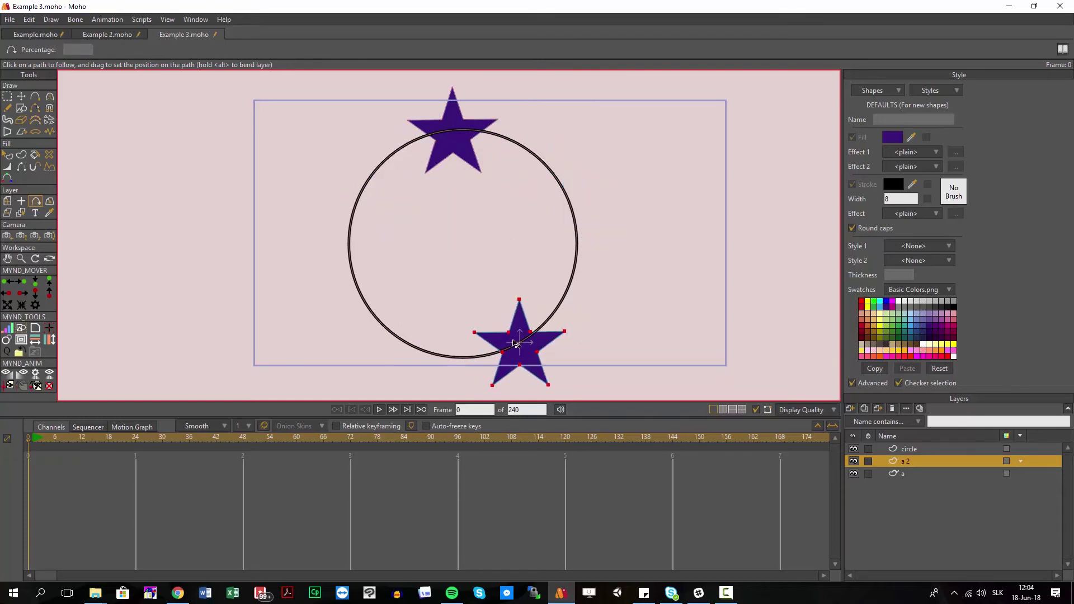
# Select layers a and a 2 and apply Clone Offset until six stars are spread around the circle
pyautogui.click(901, 473)
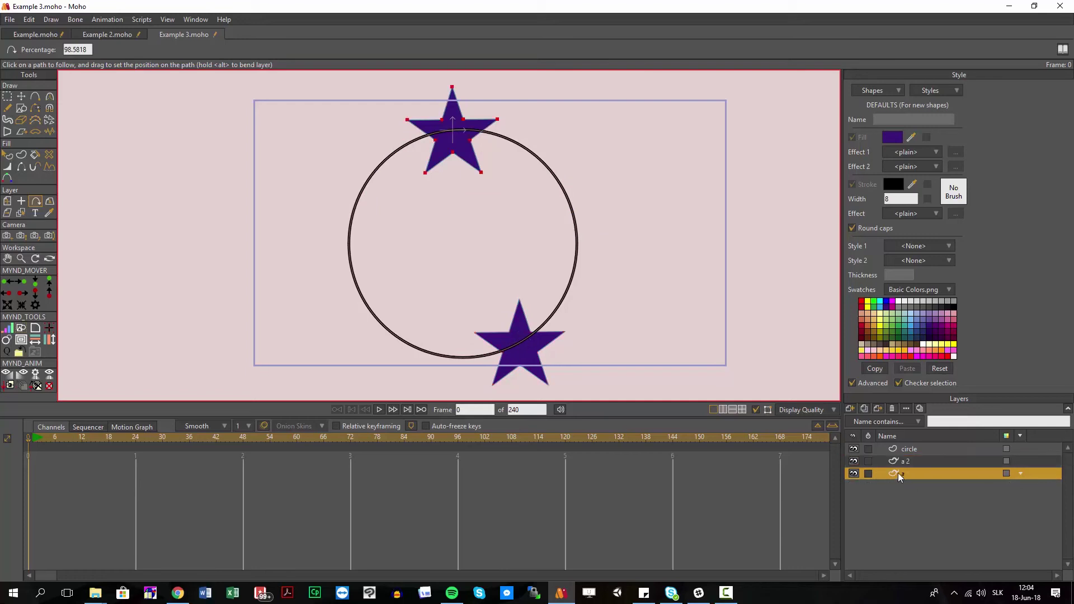
pyautogui.keyDown('ctrl'); pyautogui.click(883, 461); pyautogui.keyUp('ctrl')
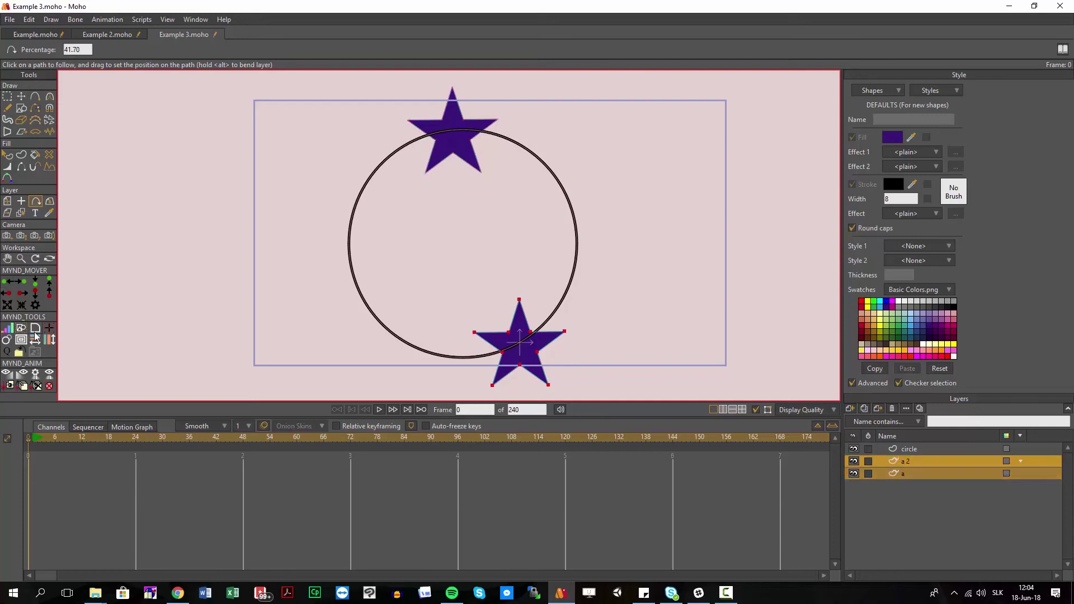
pyautogui.click(8, 342)
pyautogui.click(8, 341)
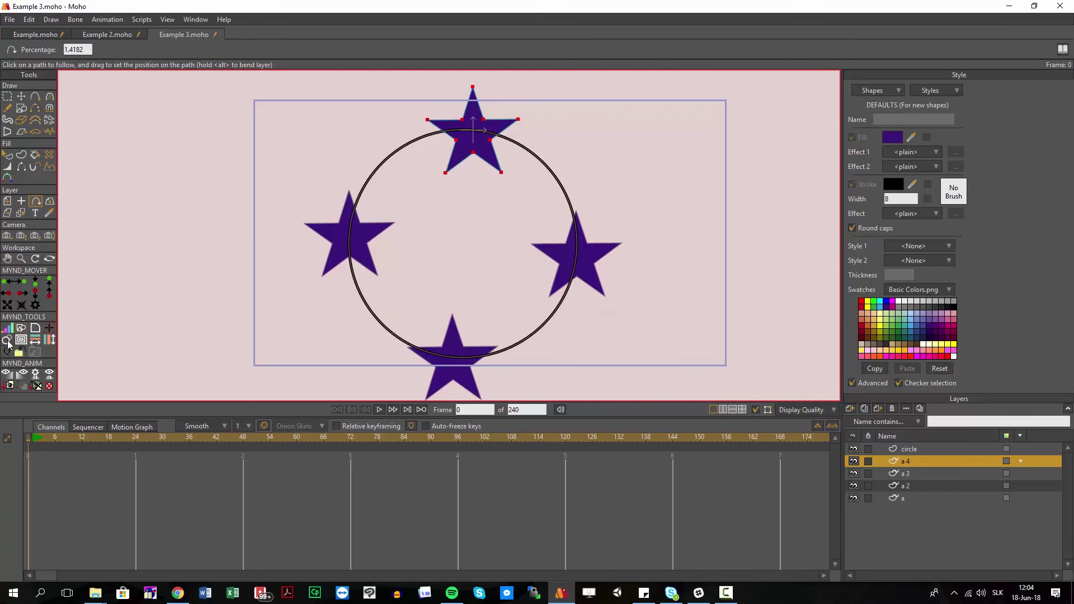
pyautogui.click(7, 341)
pyautogui.click(7, 341)
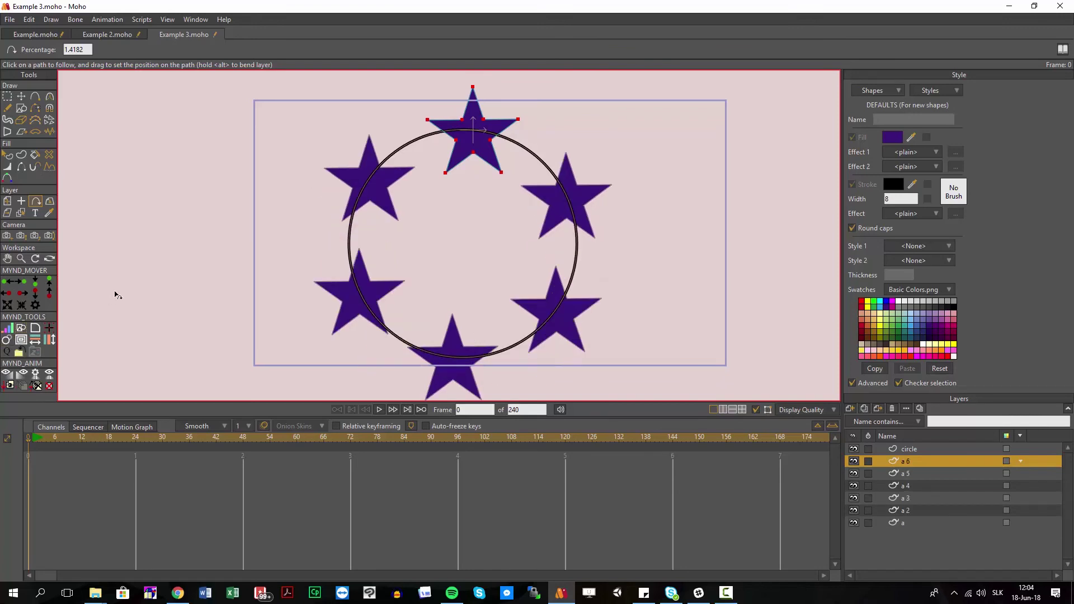
# Delete the star layers a 2 to a 6 and erase the star shape from layer a
pyautogui.moveTo(532, 226); pyautogui.dragTo(526, 191)
pyautogui.moveTo(583, 245); pyautogui.dragTo(587, 257)
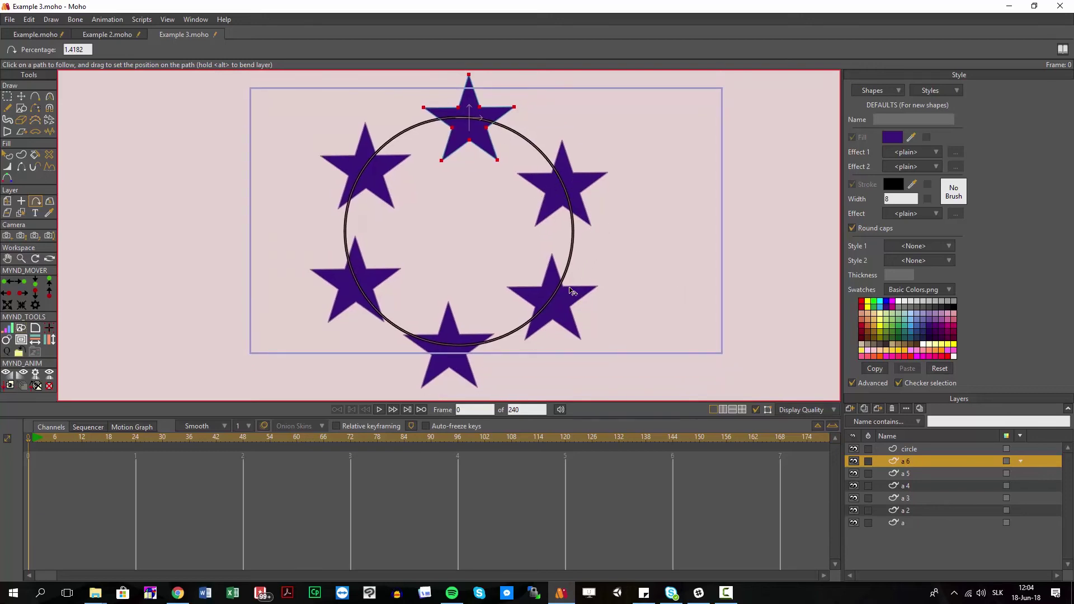
pyautogui.moveTo(573, 292); pyautogui.dragTo(579, 298)
pyautogui.click(915, 510)
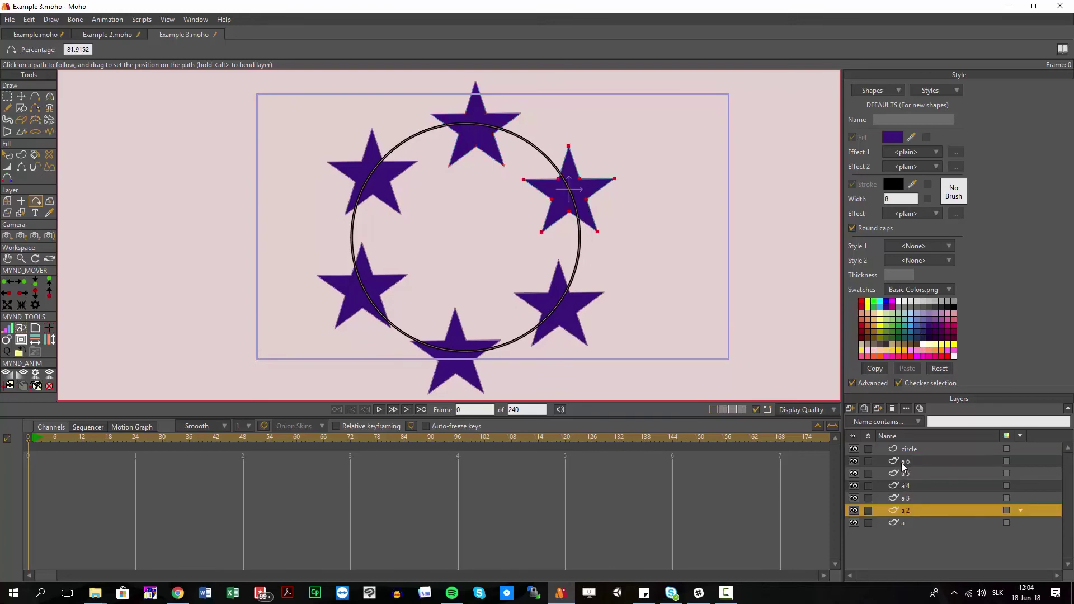
pyautogui.keyDown('shift'); pyautogui.click(906, 463); pyautogui.keyUp('shift')
pyautogui.moveTo(496, 171); pyautogui.dragTo(505, 206)
pyautogui.press('g')
pyautogui.moveTo(490, 261); pyautogui.dragTo(635, 287)
pyautogui.press('Delete')
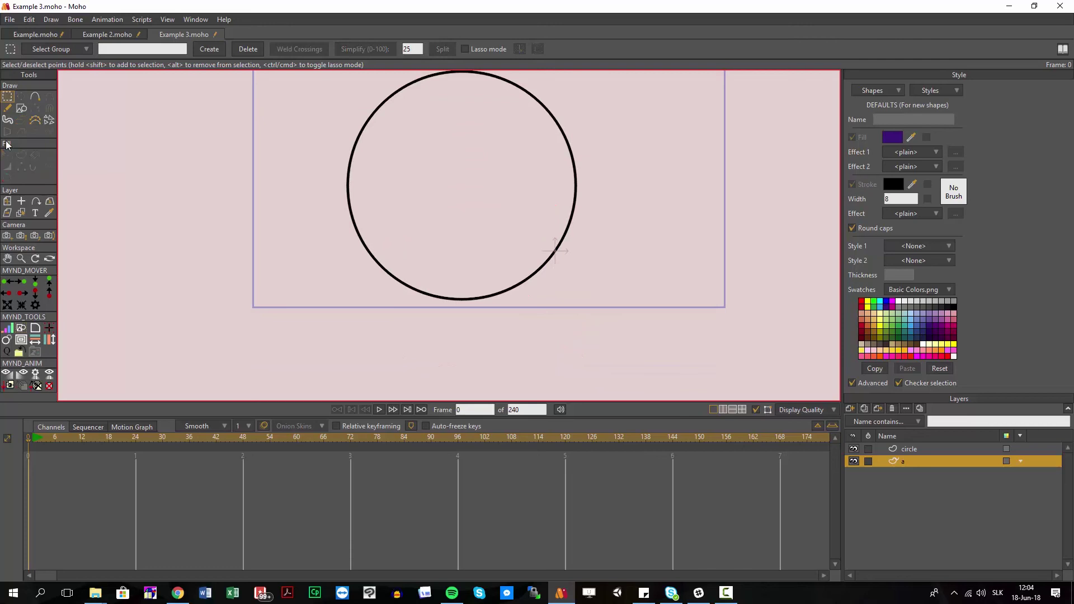
# Draw a small rectangle across the circle's lower-right edge on layer a, with purple fill and no stroke
pyautogui.click(21, 108)
pyautogui.click(122, 50)
pyautogui.scroll(2, 585, 232)
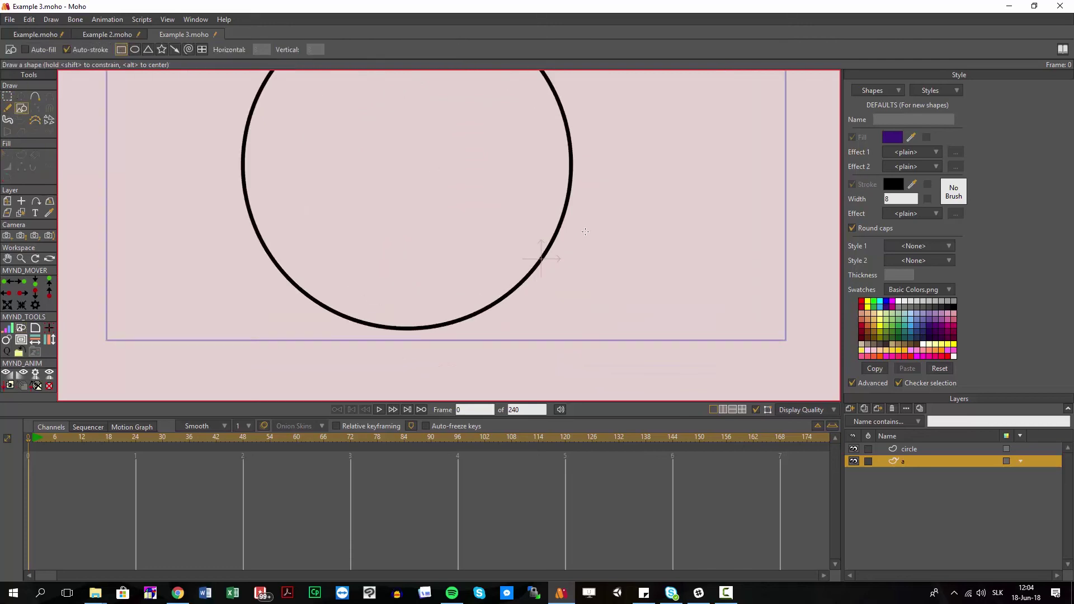
pyautogui.moveTo(514, 243); pyautogui.dragTo(571, 274)
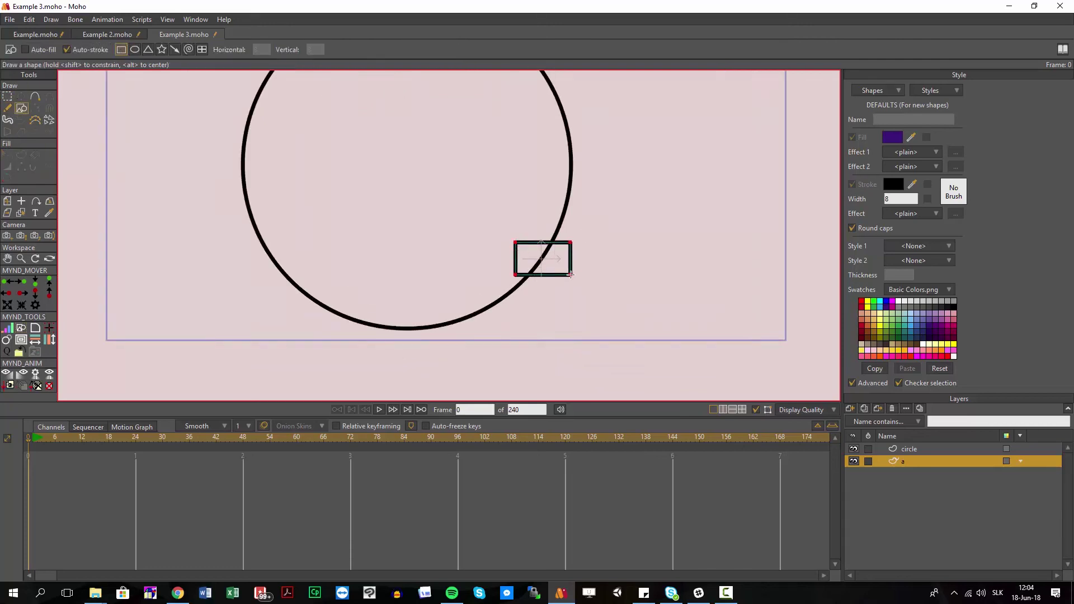
pyautogui.click(558, 245)
pyautogui.click(852, 185)
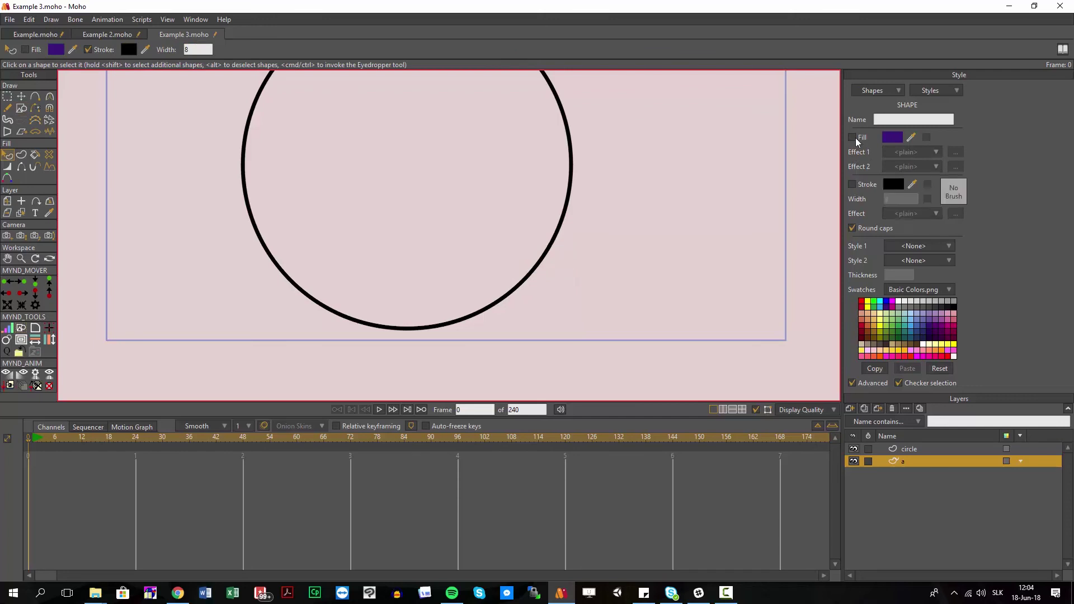
pyautogui.click(852, 137)
pyautogui.press('g')
pyautogui.scroll(-2, 623, 227)
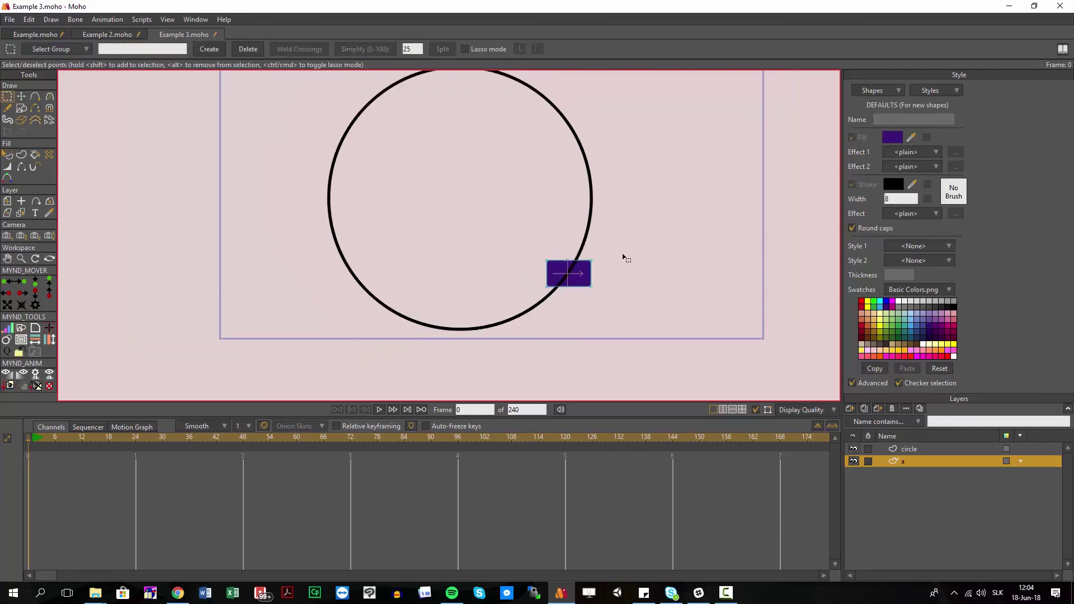
# Enable Rotate to follow path in the settings of layer a
pyautogui.doubleClick(923, 463)
pyautogui.click(673, 342)
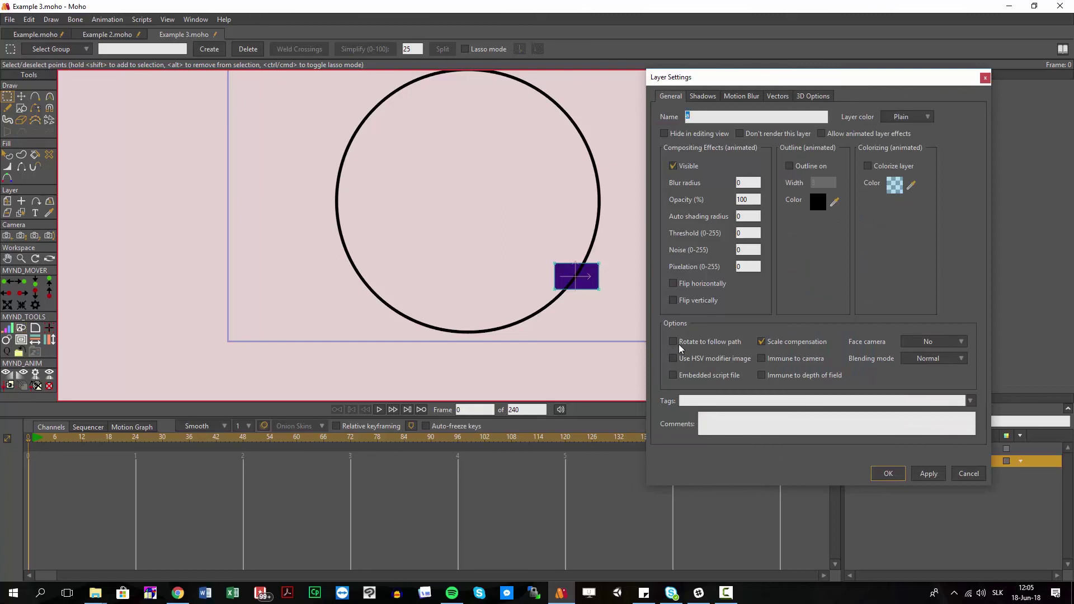
pyautogui.click(886, 474)
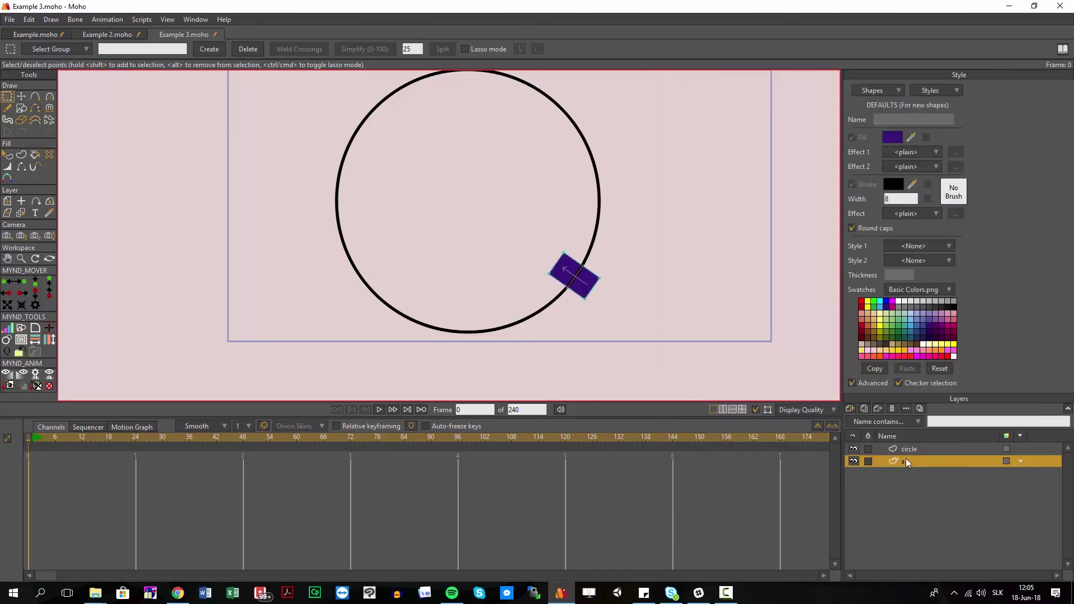
# Duplicate the rectangle layer and slide the copy a short way along the circle to -72.4485 percent
pyautogui.scroll(-3, 593, 249)
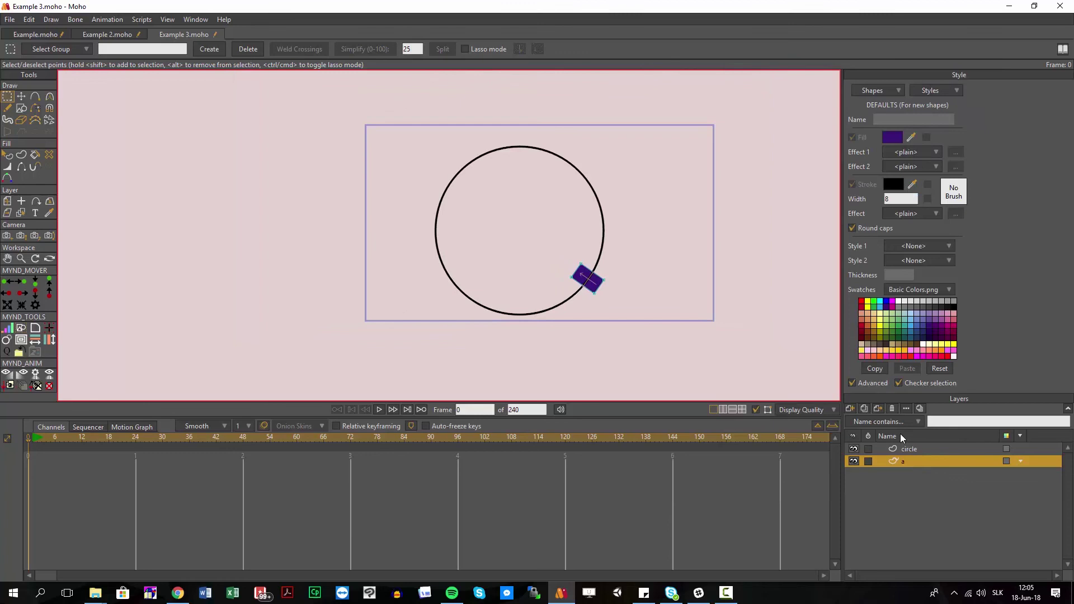
pyautogui.click(864, 410)
pyautogui.click(35, 201)
pyautogui.moveTo(582, 296); pyautogui.dragTo(535, 331)
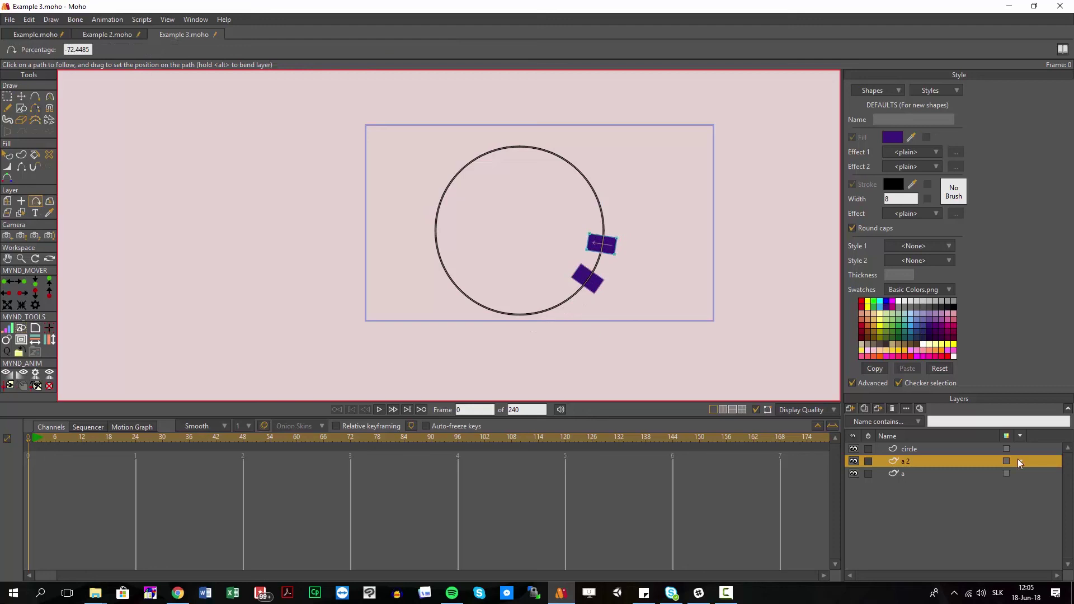
# Select both rectangle layers and run Clone Offset repeatedly until eighteen rectangles surround the circle
pyautogui.keyDown('ctrl'); pyautogui.click(890, 477); pyautogui.keyUp('ctrl')
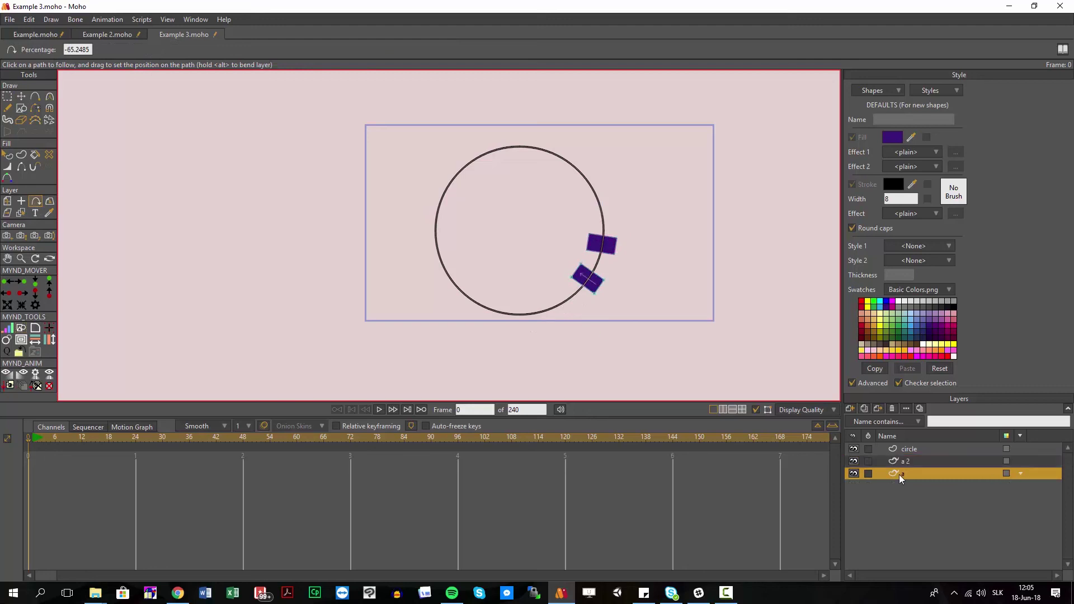
pyautogui.click(7, 341)
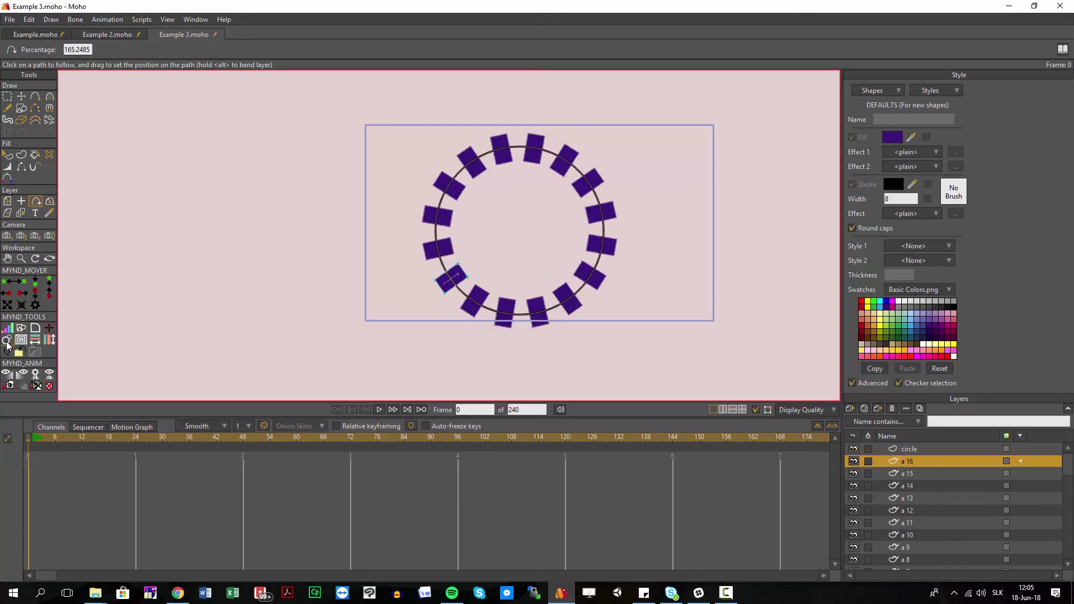
pyautogui.scroll(7, 563, 307)
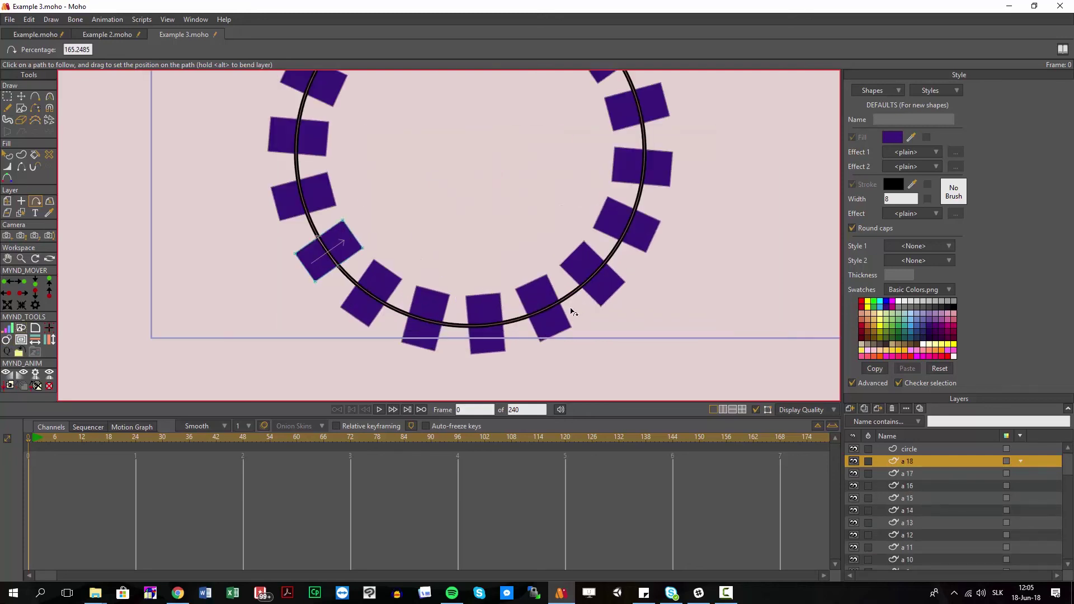
pyautogui.scroll(-4, 562, 306)
pyautogui.moveTo(587, 262); pyautogui.dragTo(575, 292)
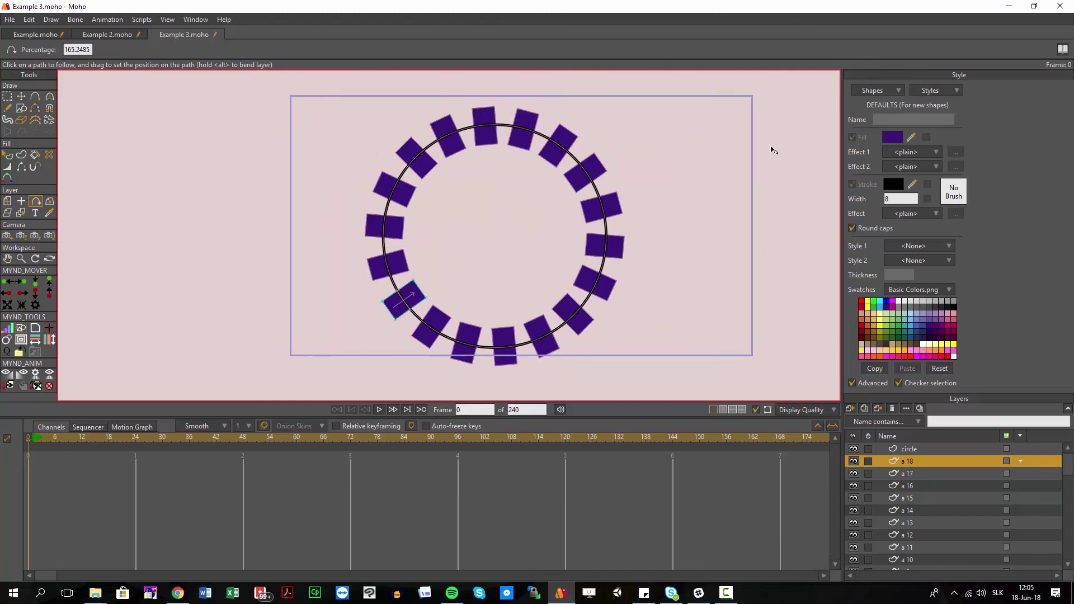
pyautogui.moveTo(577, 259); pyautogui.dragTo(578, 254)
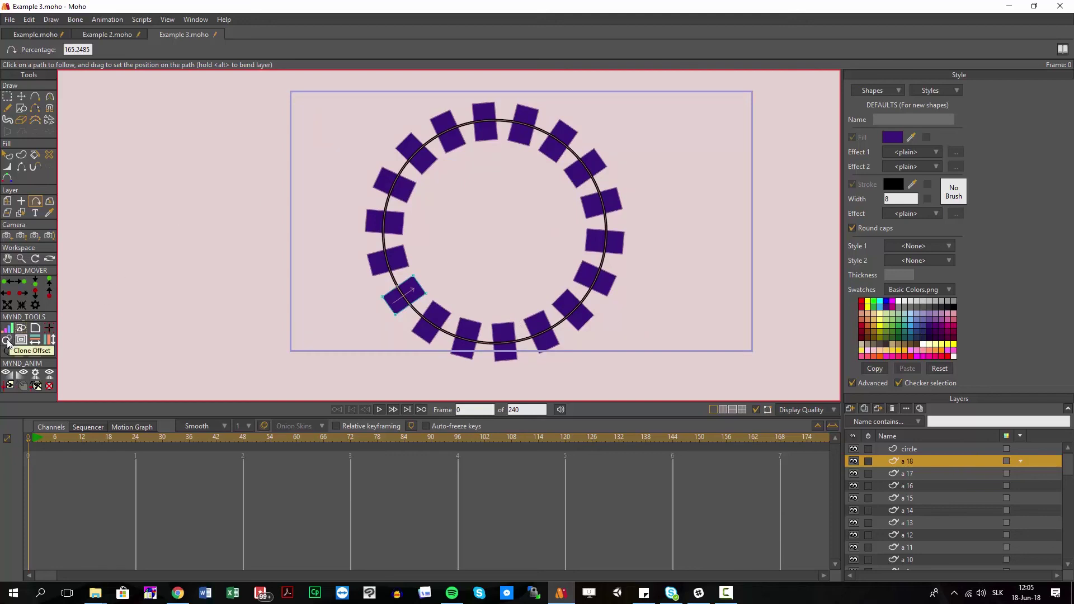
pyautogui.scroll(3, 593, 218)
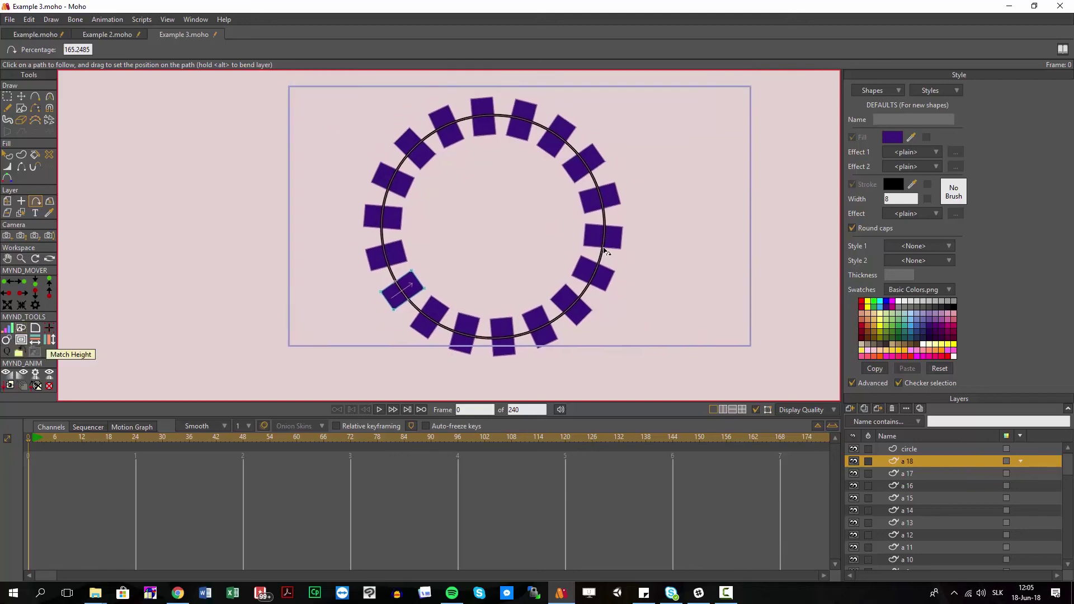
pyautogui.scroll(2, 566, 187)
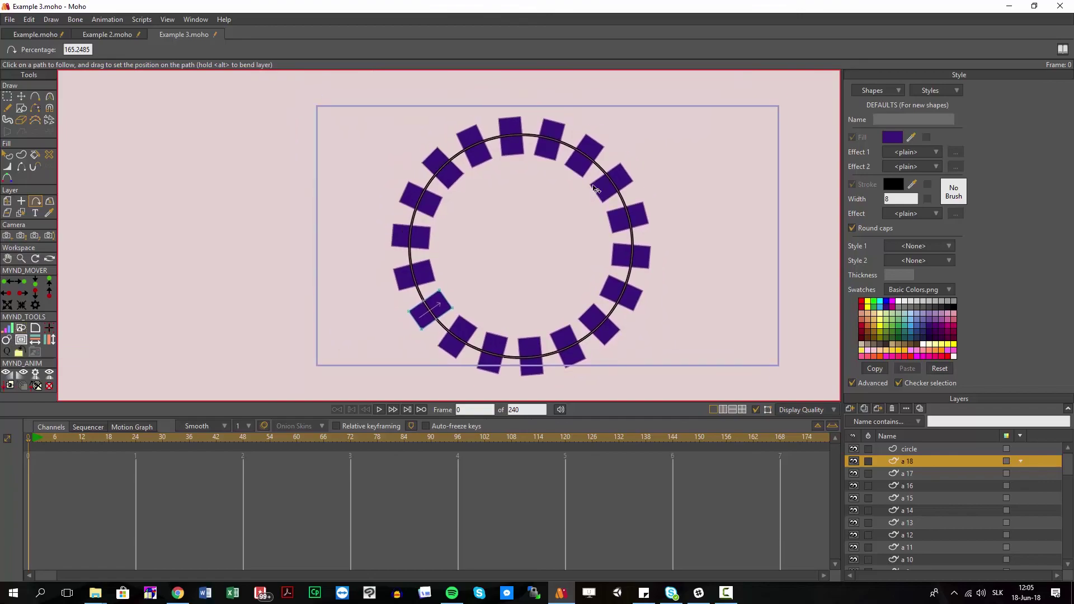